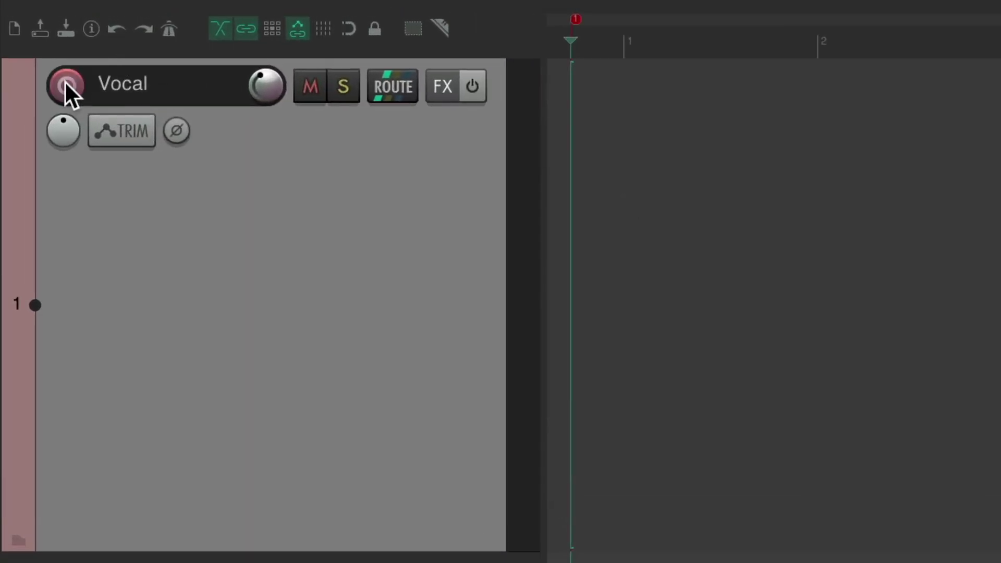
Record-arm the Vocal track on Input: Mono > Vocal Mic and start recording the first take
left_click(45, 57)
left_click(423, 131)
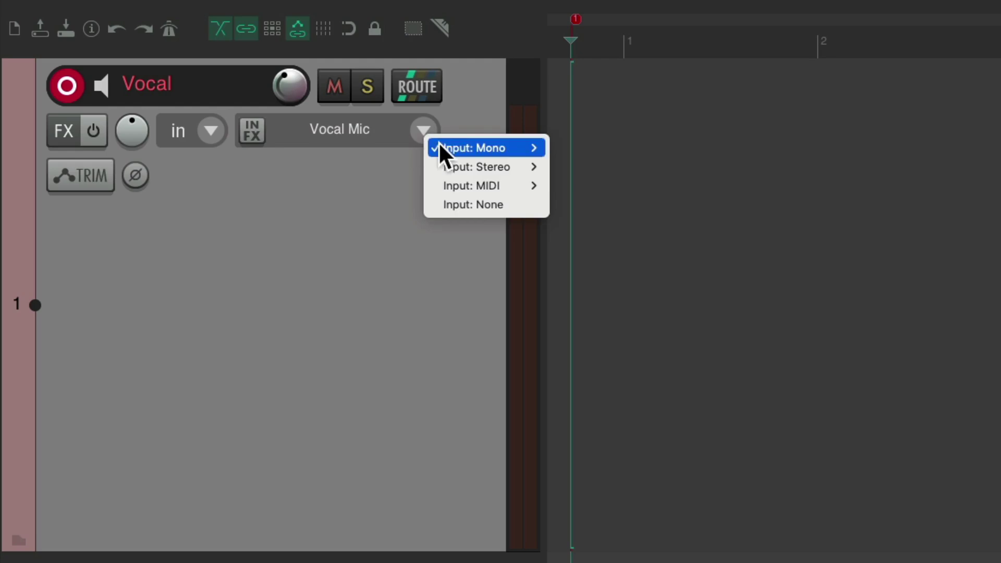
mouse_move(438, 148)
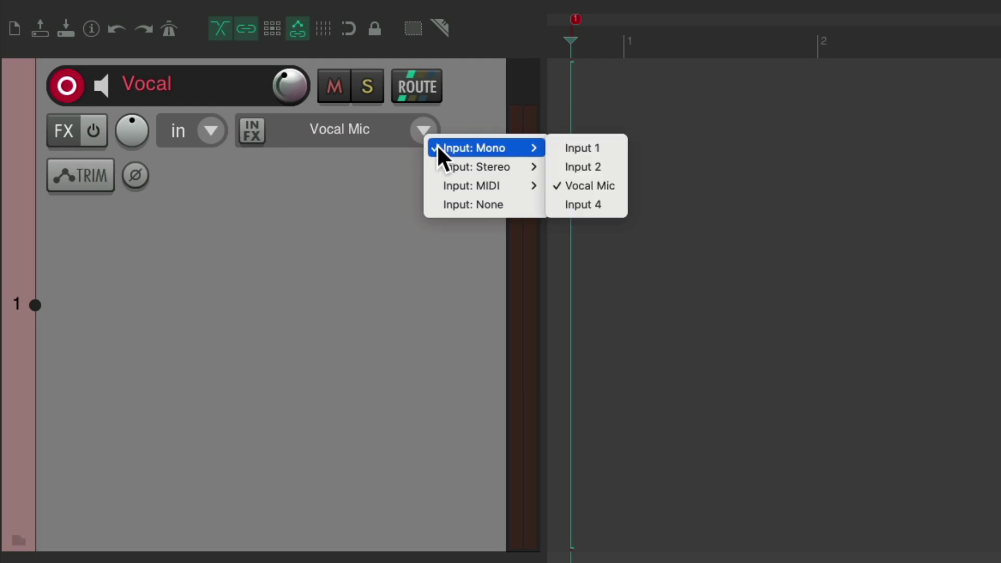
left_click(617, 185)
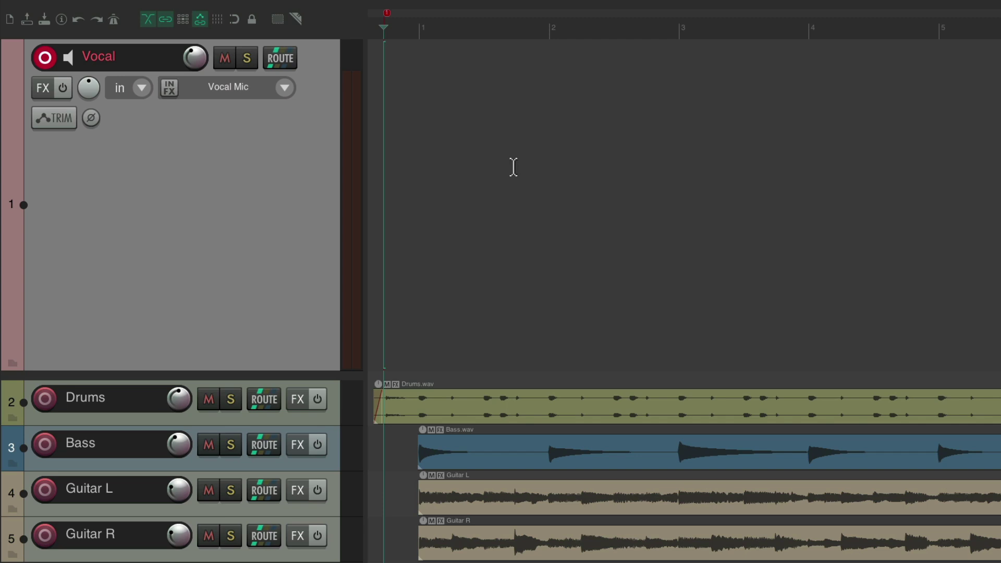
key("ctrl+r")
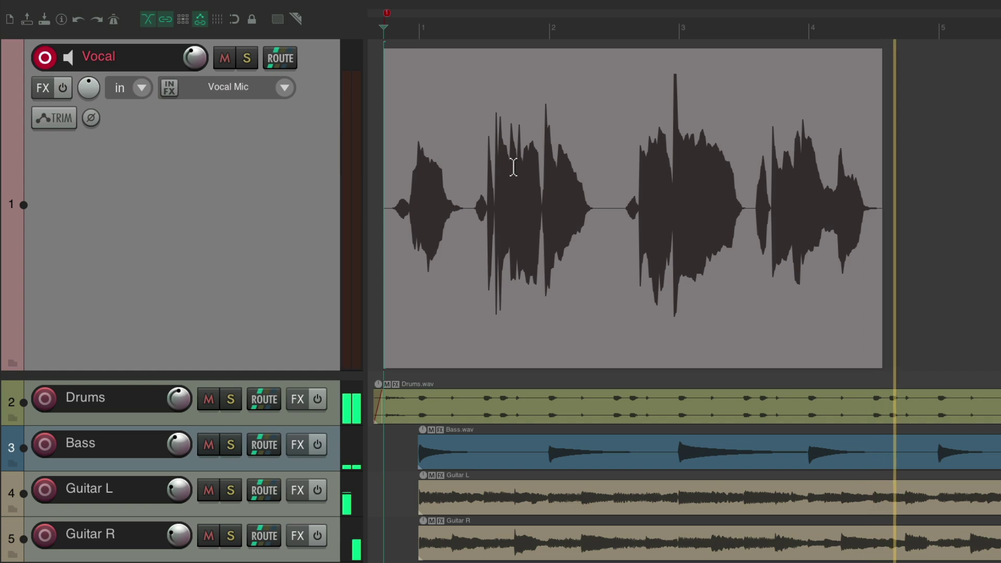
Stop the Vocal-01.wav take and turn on Fixed item lanes for the Vocal track
key("space")
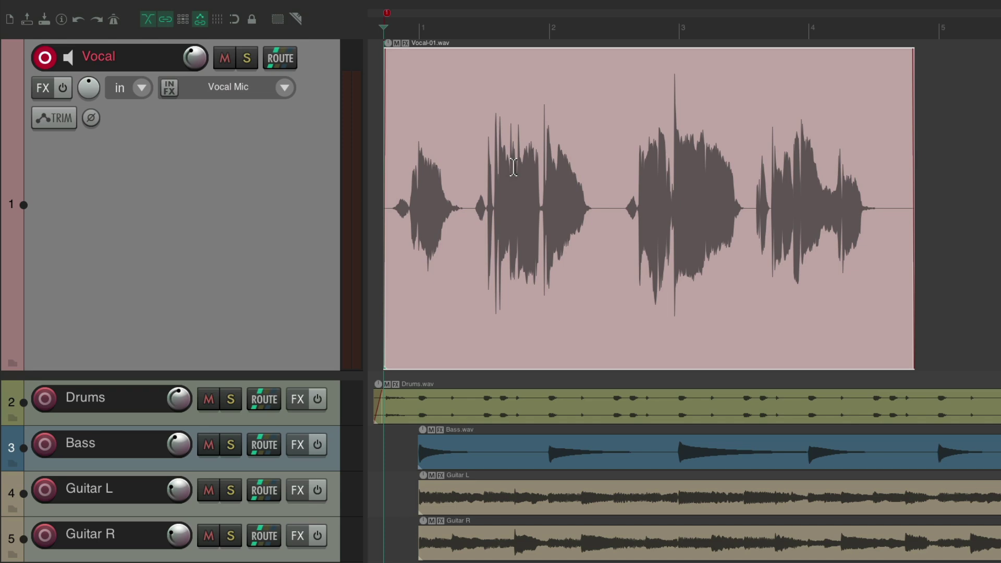
right_click(289, 142)
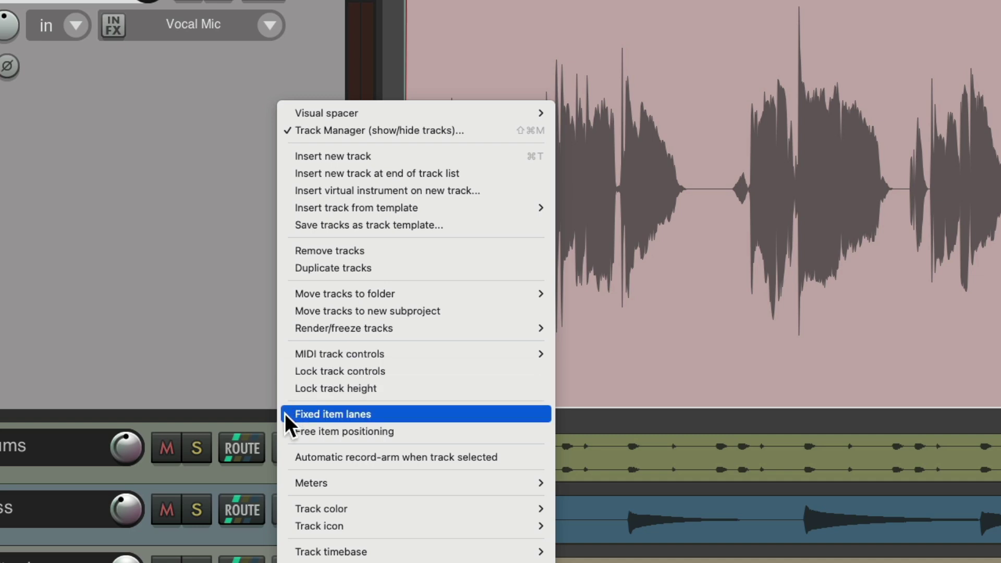
left_click(284, 414)
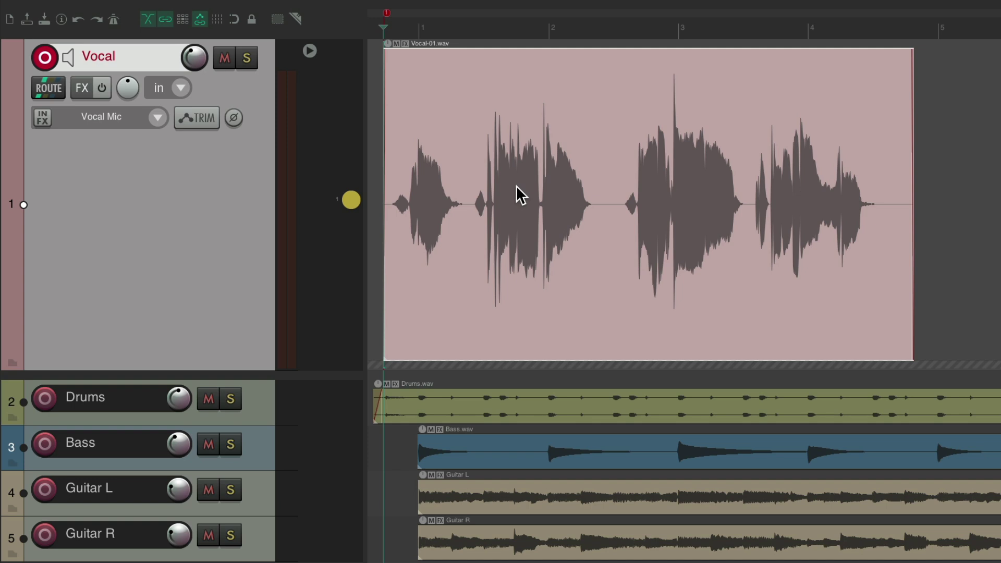
Record a second take into a new lane and leave Vocal-02 as the playing lane
key("ctrl+r")
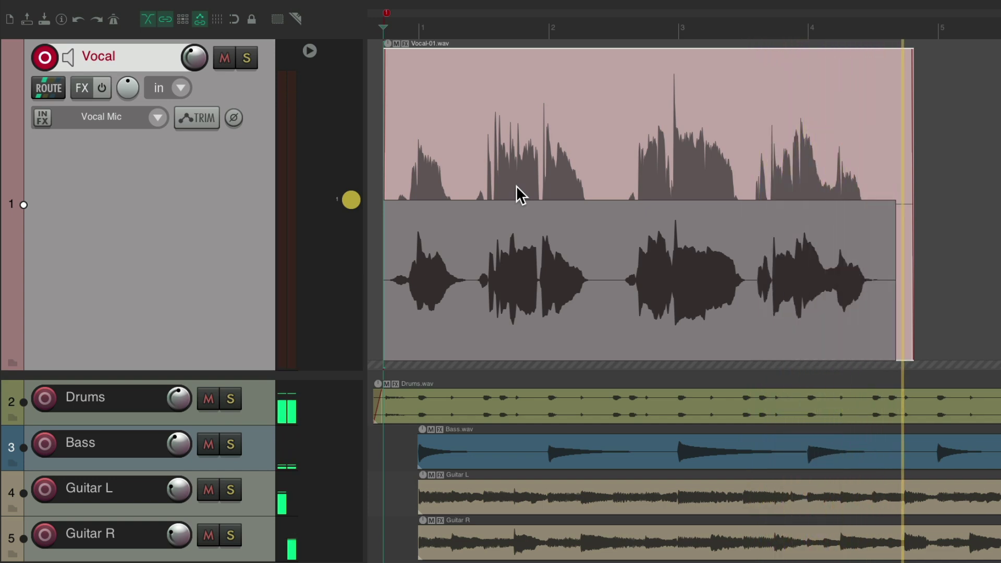
key("space")
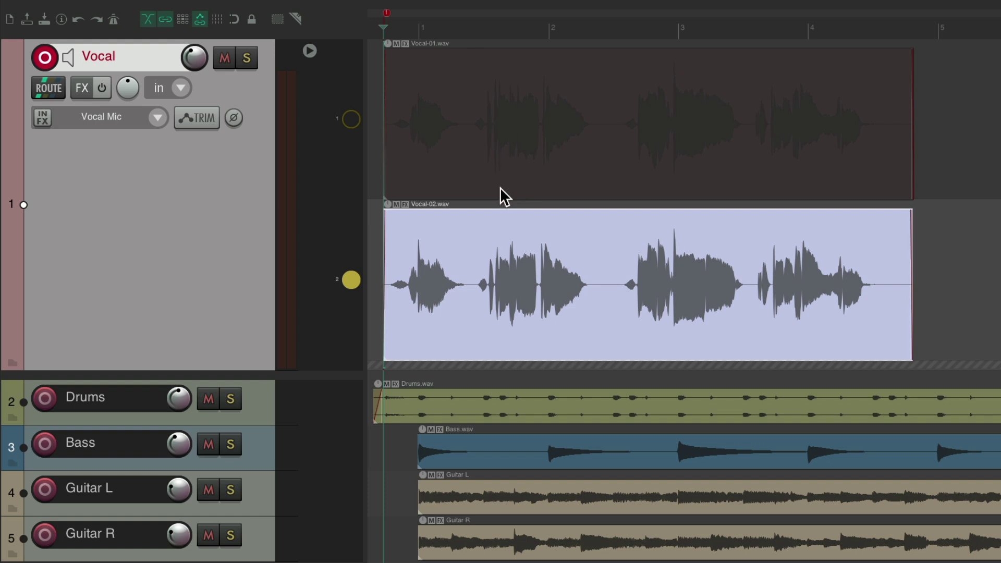
left_click(353, 119)
left_click(351, 280)
Record takes Vocal-03 through Vocal-05, each into its own lane
key("ctrl+r")
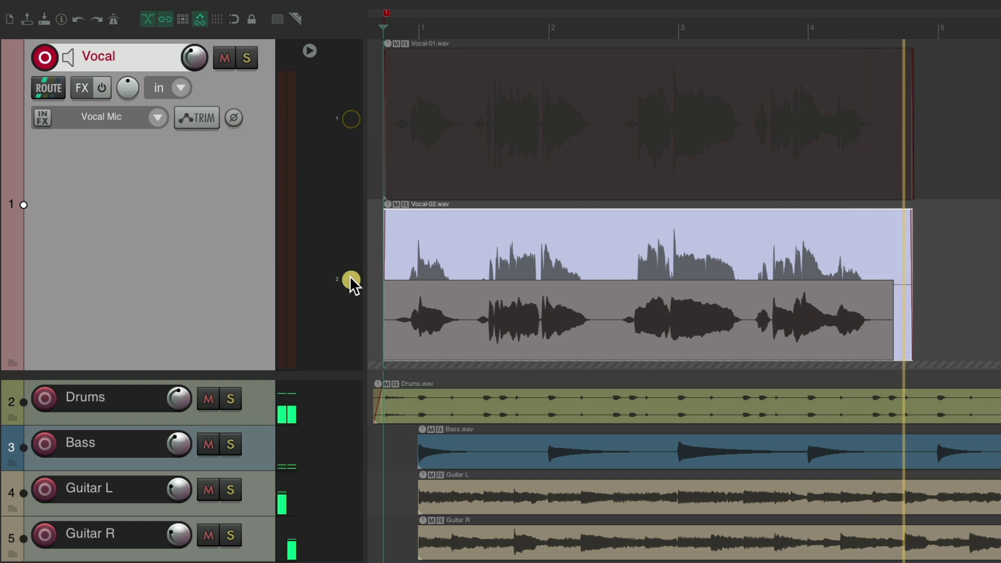
key("space")
key("space")
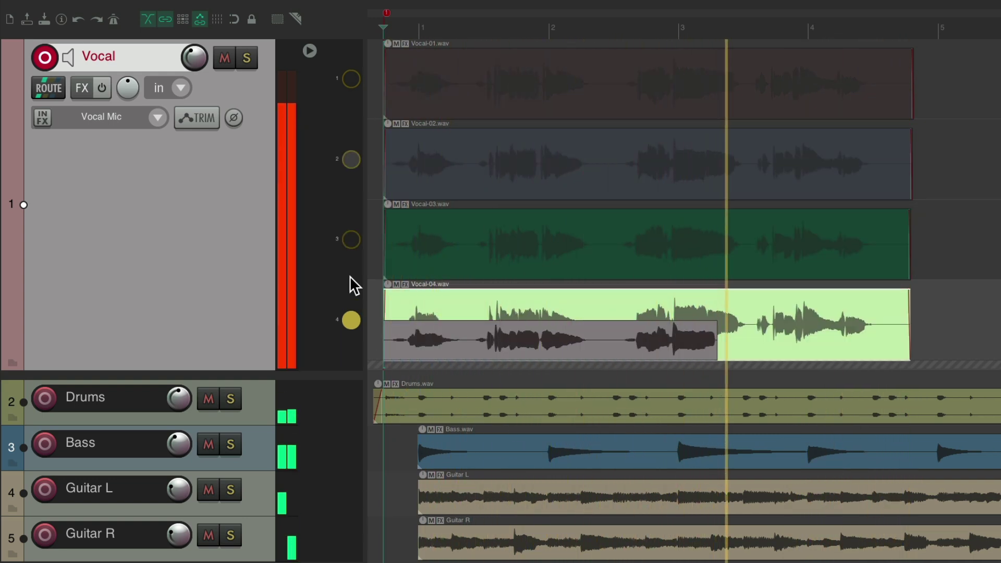
key("space")
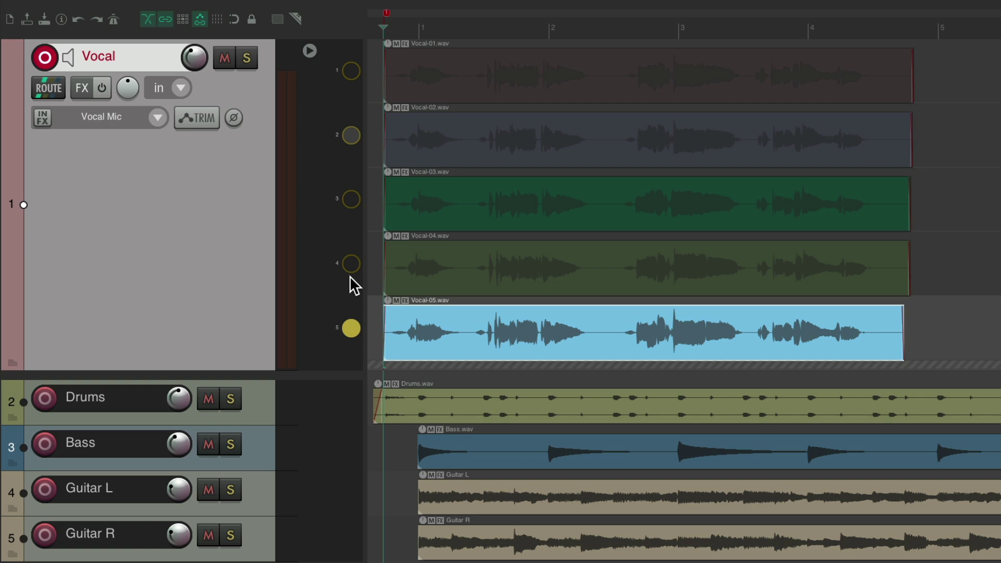
Disarm the Vocal track, audition lanes 1–3, then set Vocal-02 as the playing lane
left_click(45, 58)
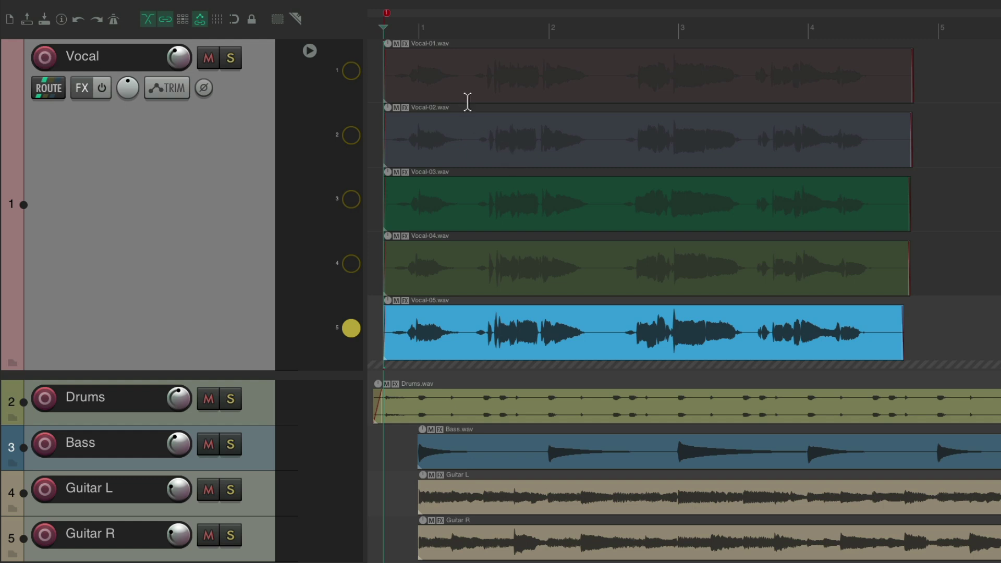
left_click(351, 72)
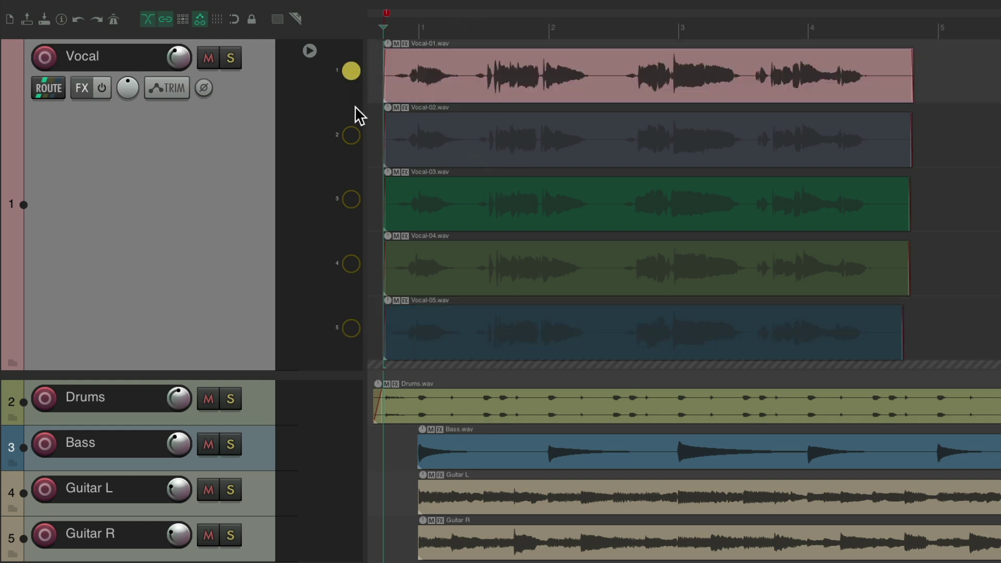
left_click(352, 135)
left_click(351, 199)
key("space")
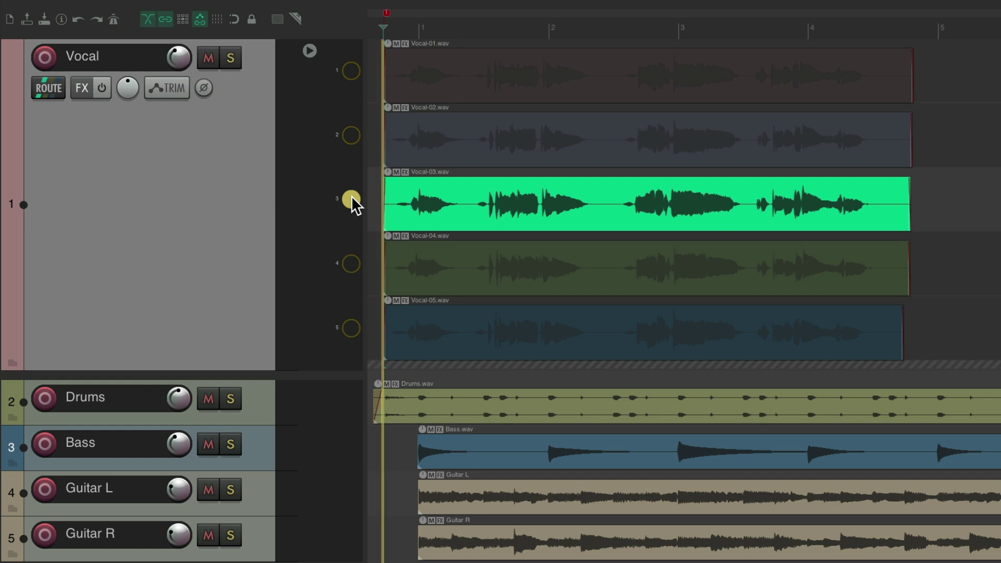
key("space")
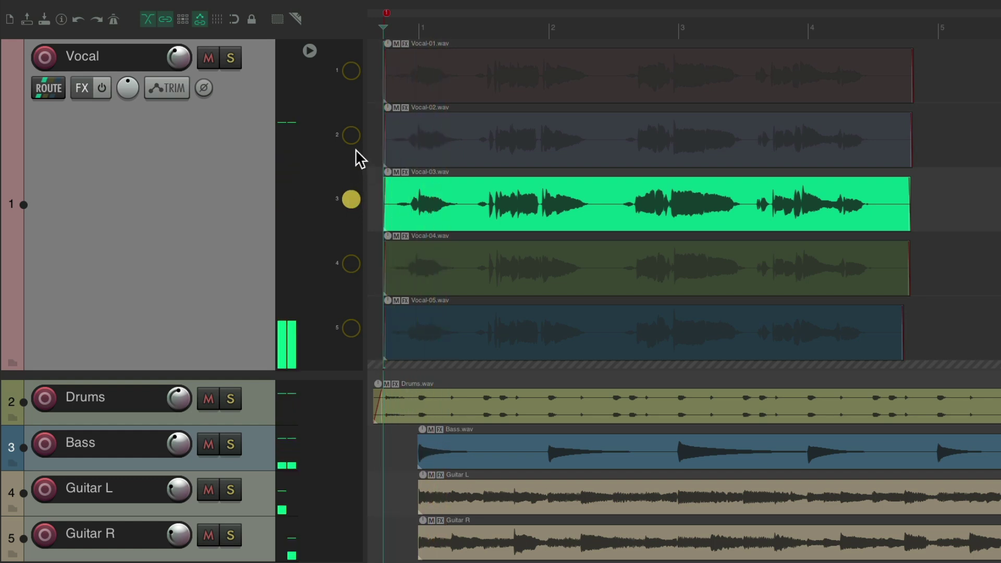
left_click(352, 135)
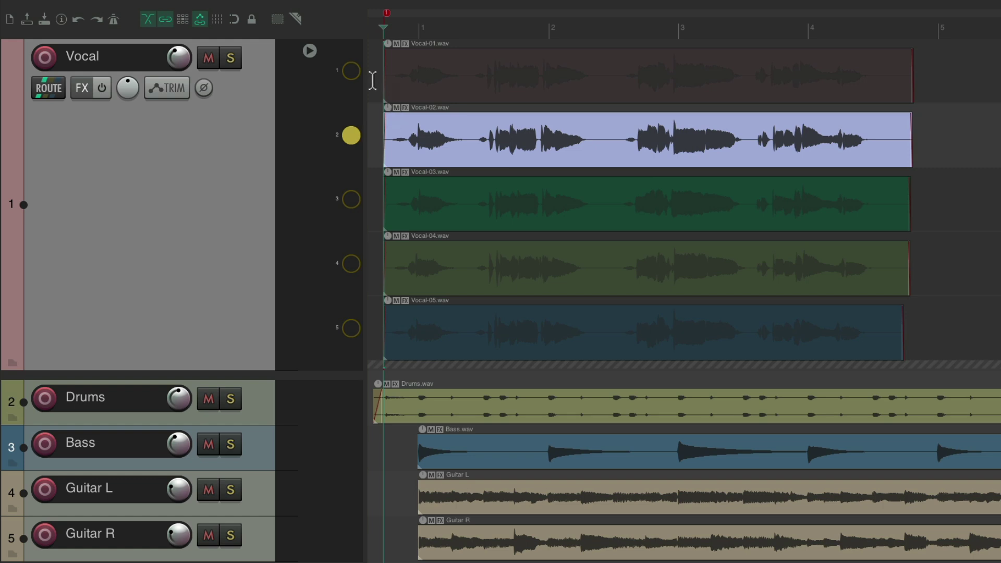
Use lane 1's Comping > Comp into new empty lane to create comp lane C1 from Vocal-01
right_click(350, 73)
mouse_move(354, 183)
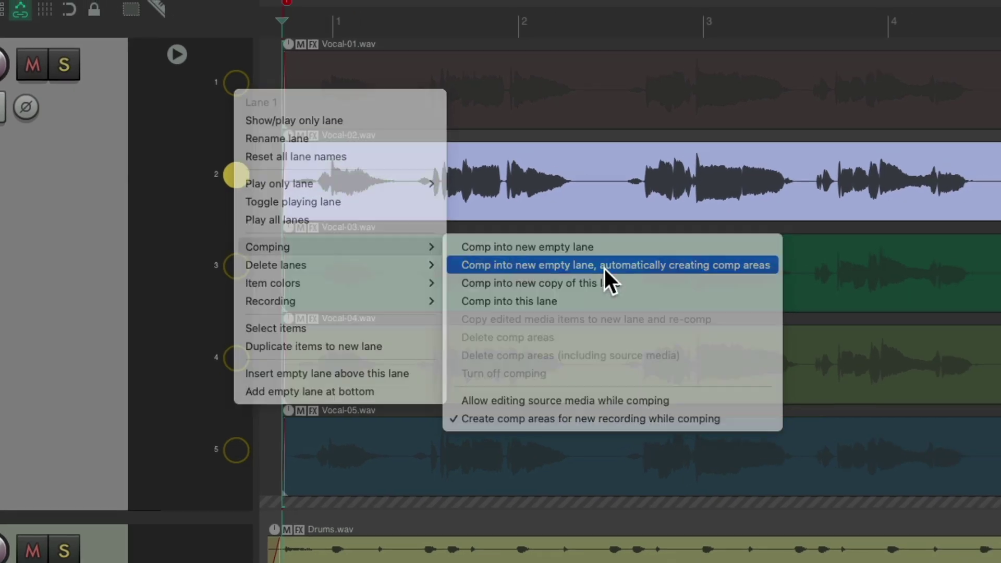
left_click(694, 238)
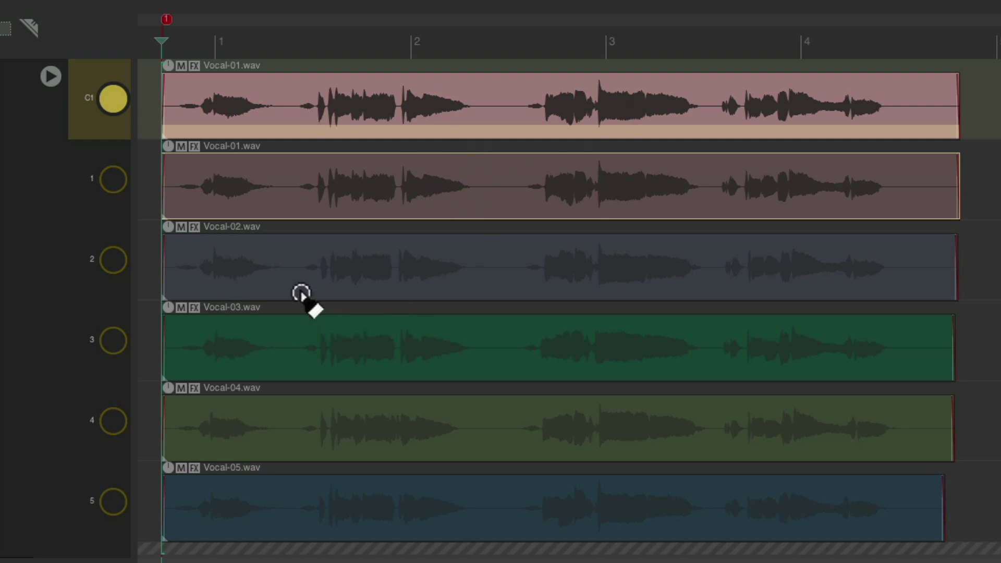
Swipe two Vocal-02 sections and one Vocal-03 phrase into the C1 comp lane
left_click_drag(299, 292, 494, 282)
left_click_drag(714, 284, 921, 277)
left_click_drag(394, 371, 495, 372)
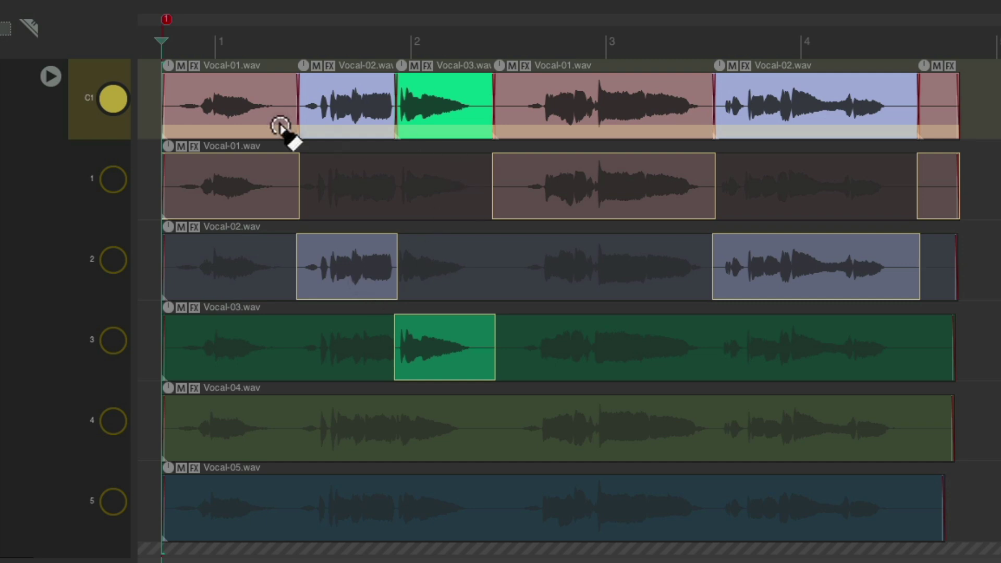
Cycle the opening comp section to other takes, auditioning each, ending on Vocal-03
key("t")
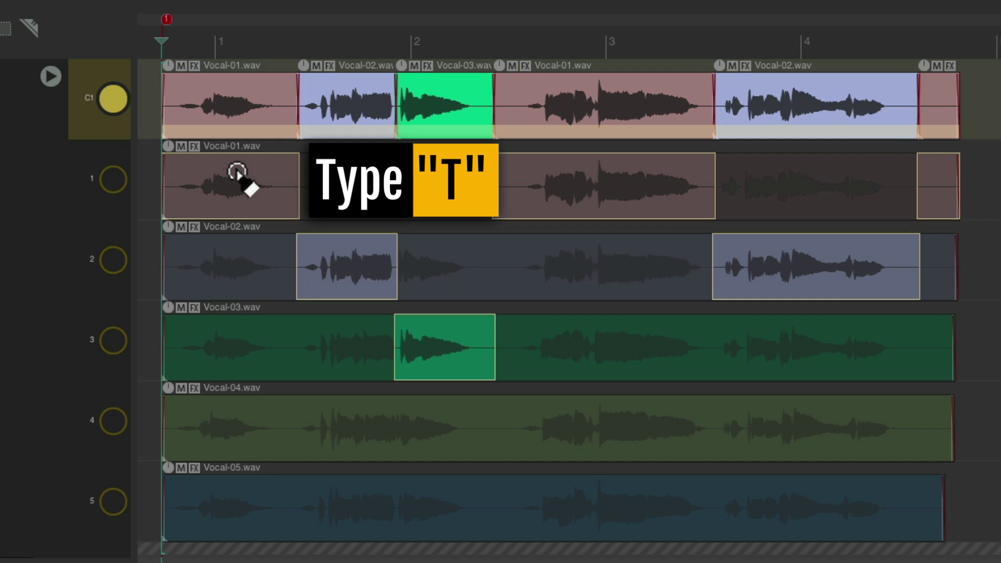
scroll(238, 172, "down", 5)
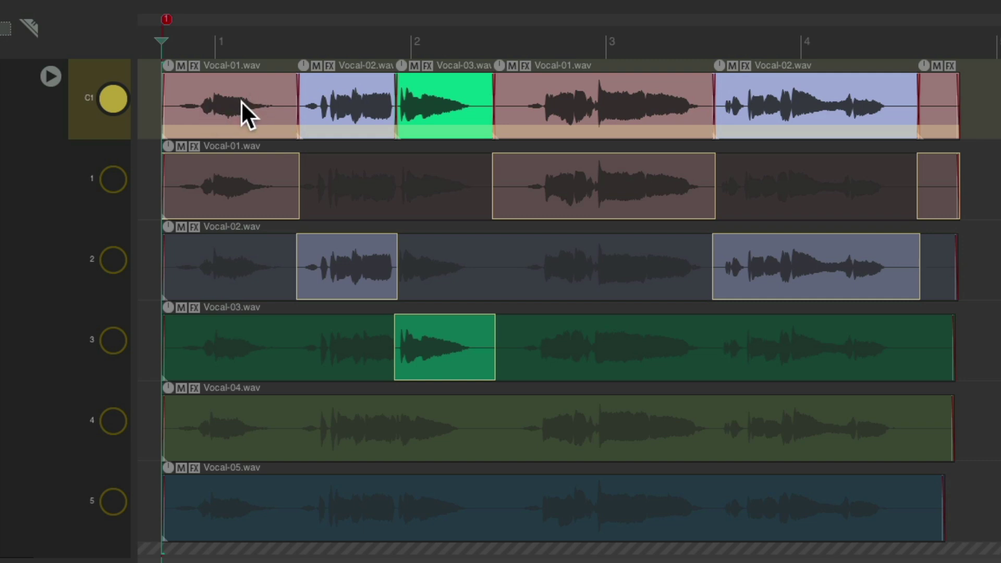
key("space")
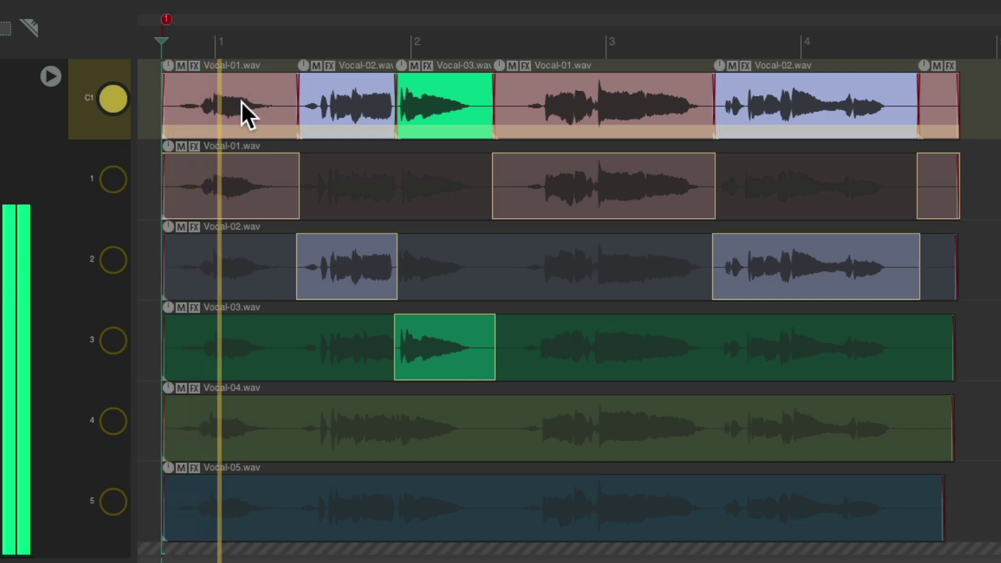
key("space")
scroll(240, 101, "down", 1)
key("space")
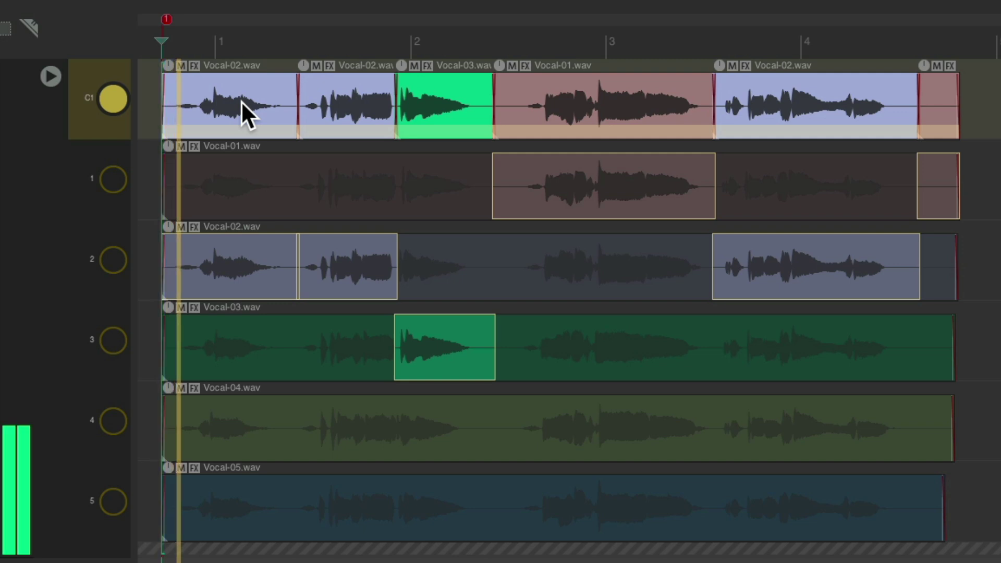
key("space")
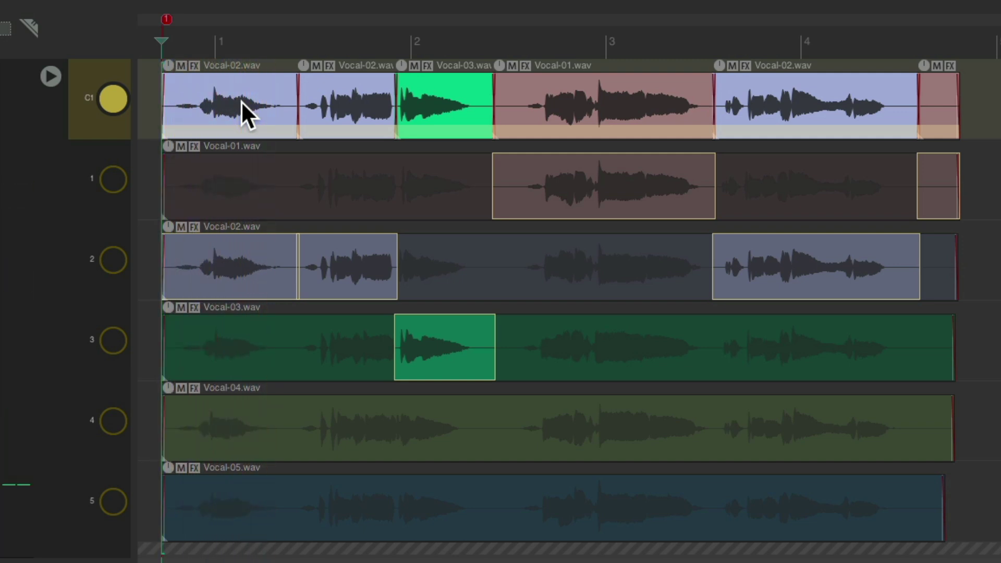
scroll(241, 101, "down", 1)
key("space")
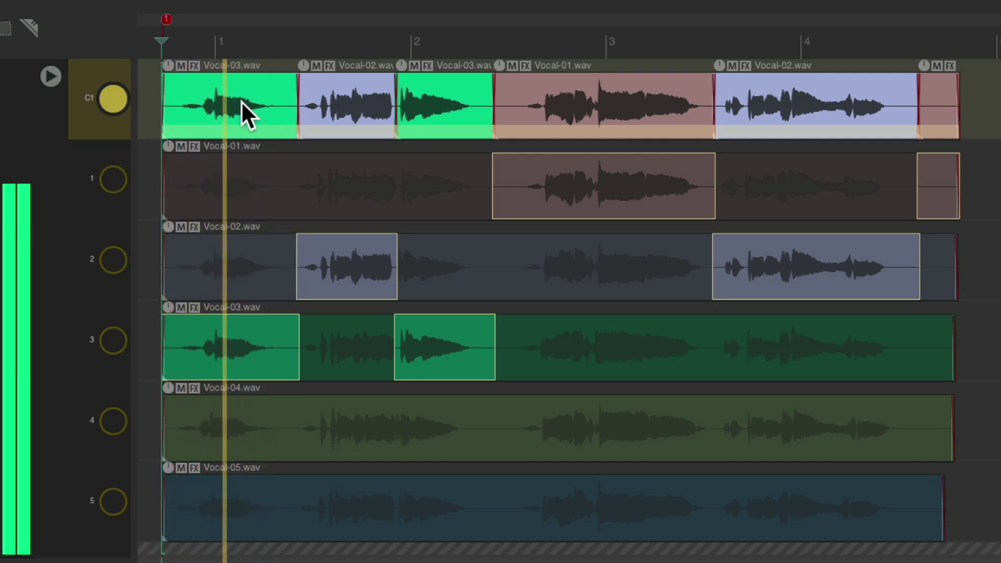
key("space")
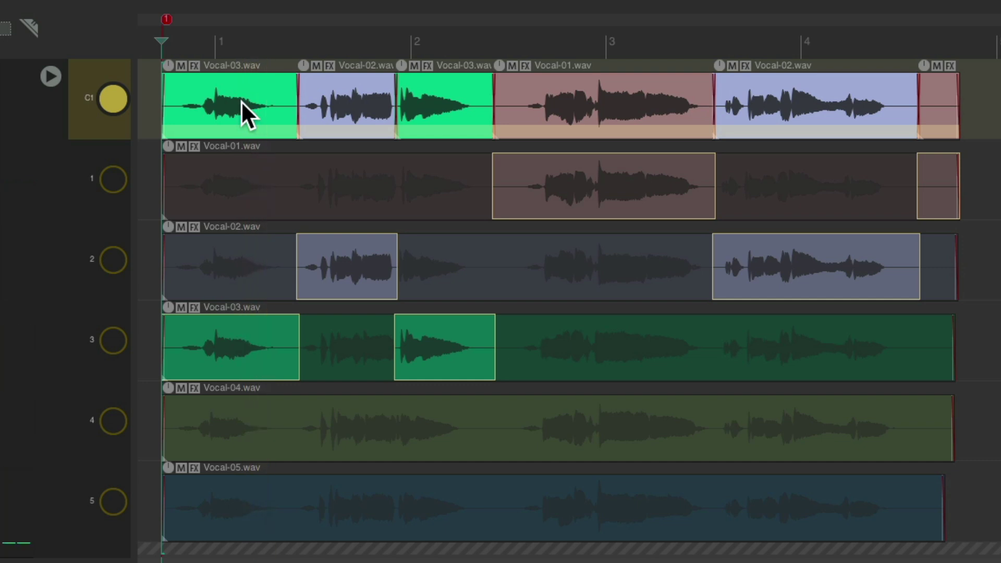
Return the opening comp section to Vocal-01 and audition the comp
left_click(245, 180)
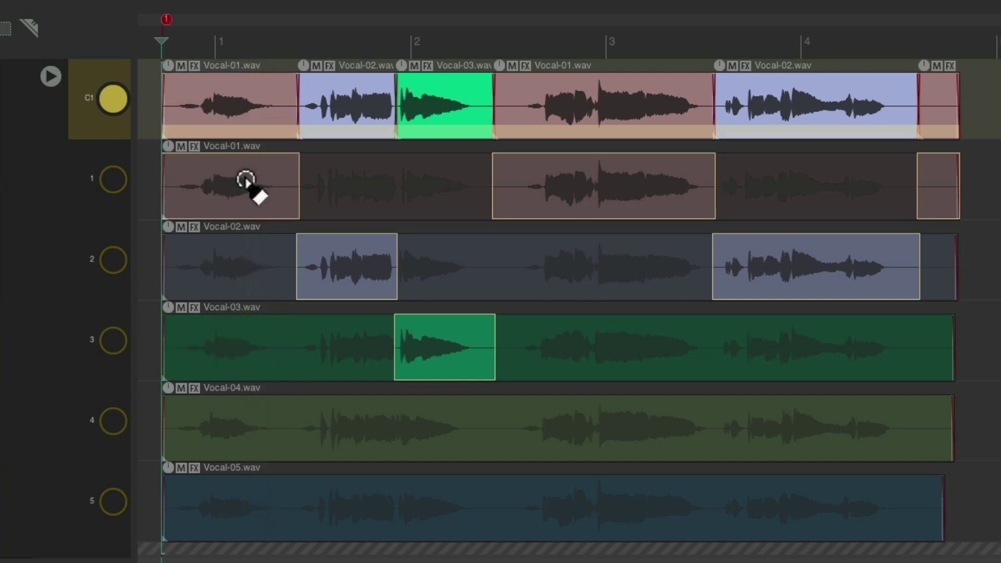
key("t")
key("t")
key("t")
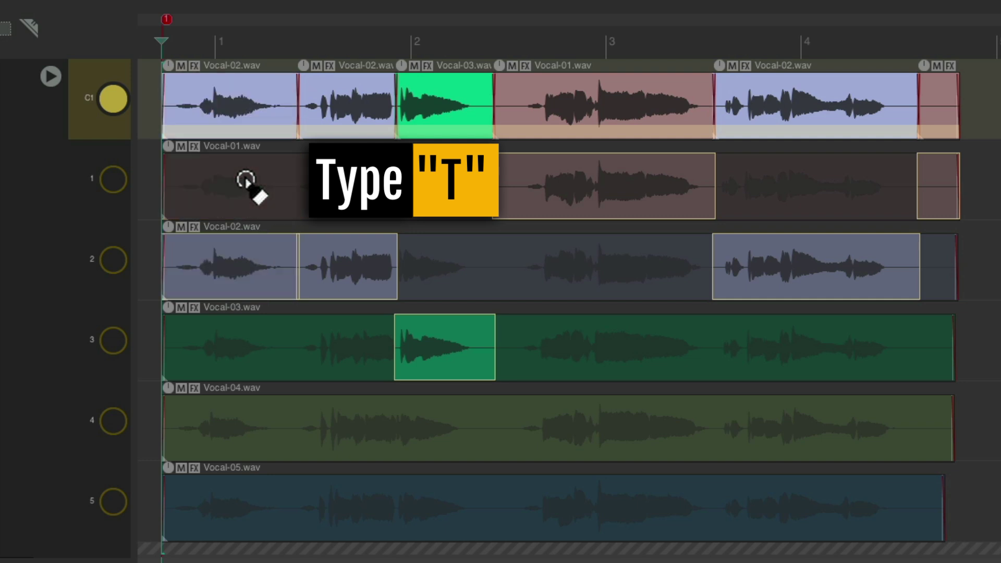
key("t")
key("t")
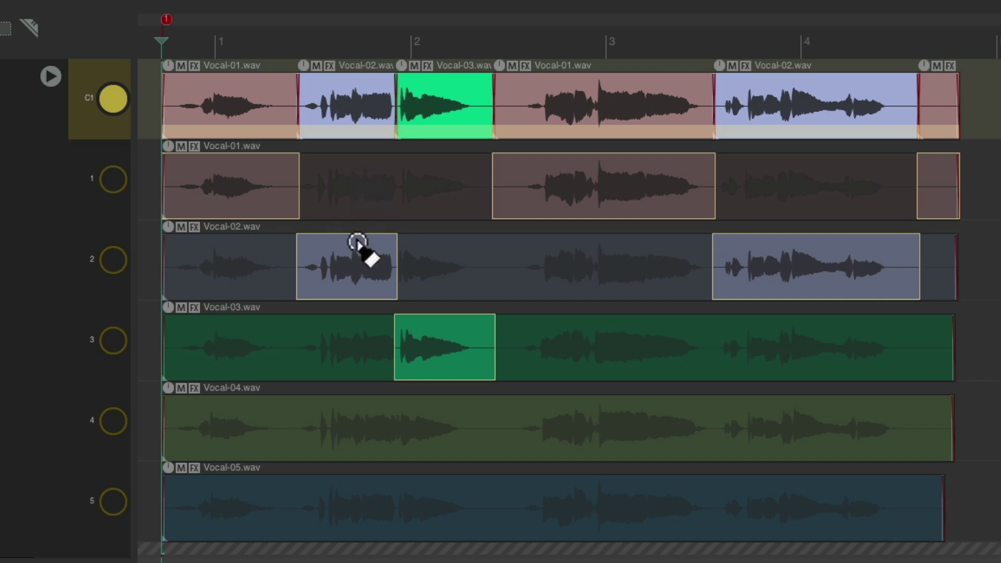
key("space")
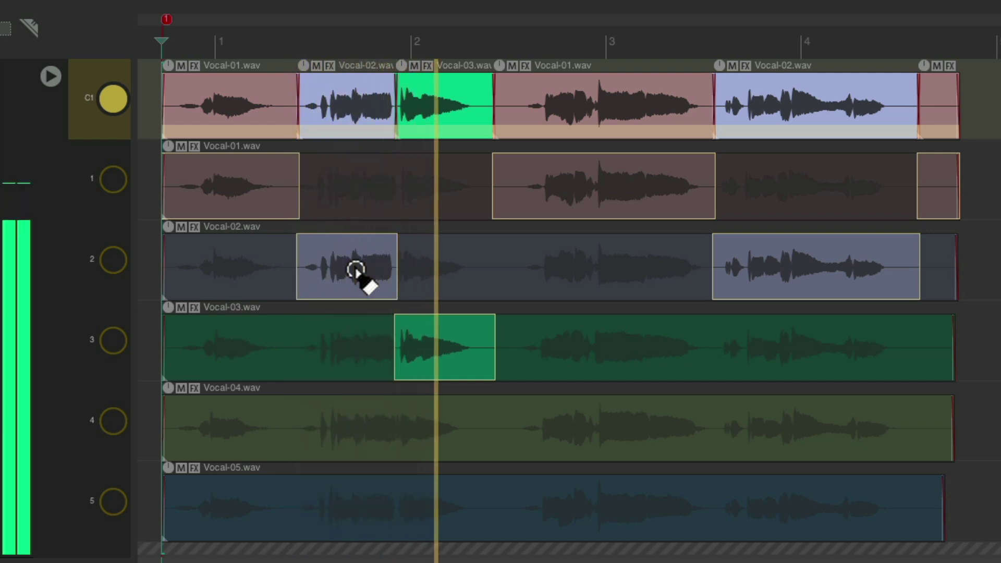
key("space")
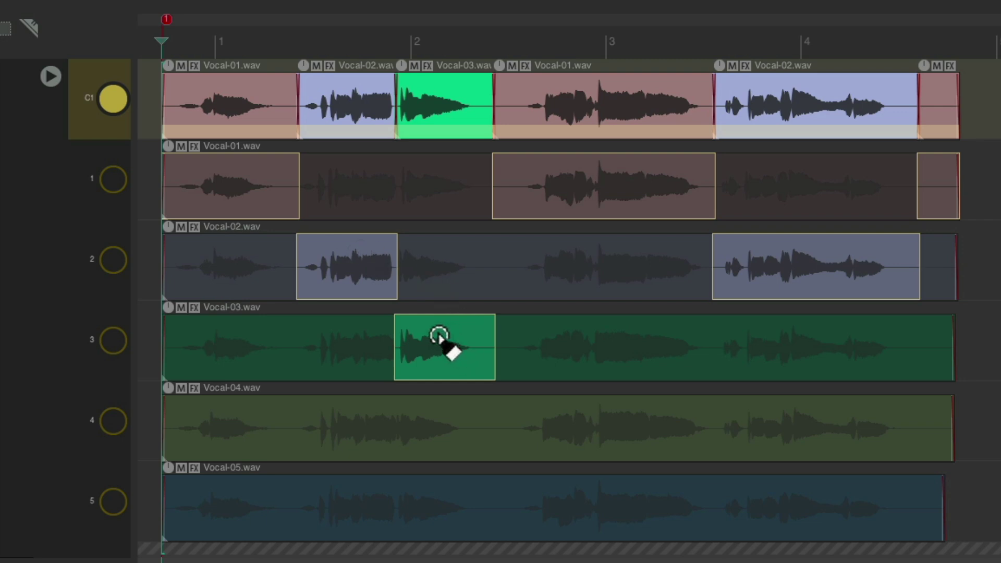
Switch the bar-2 piece to Vocal-04, then comp the next phrase from Vocal-03 and bar 4 from Vocal-05
key("Down")
key("space")
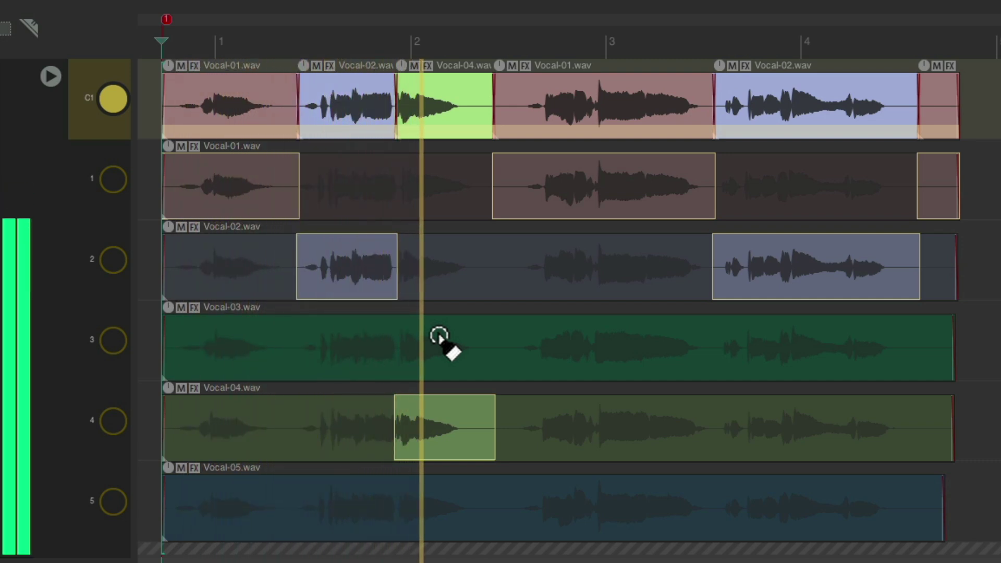
key("space")
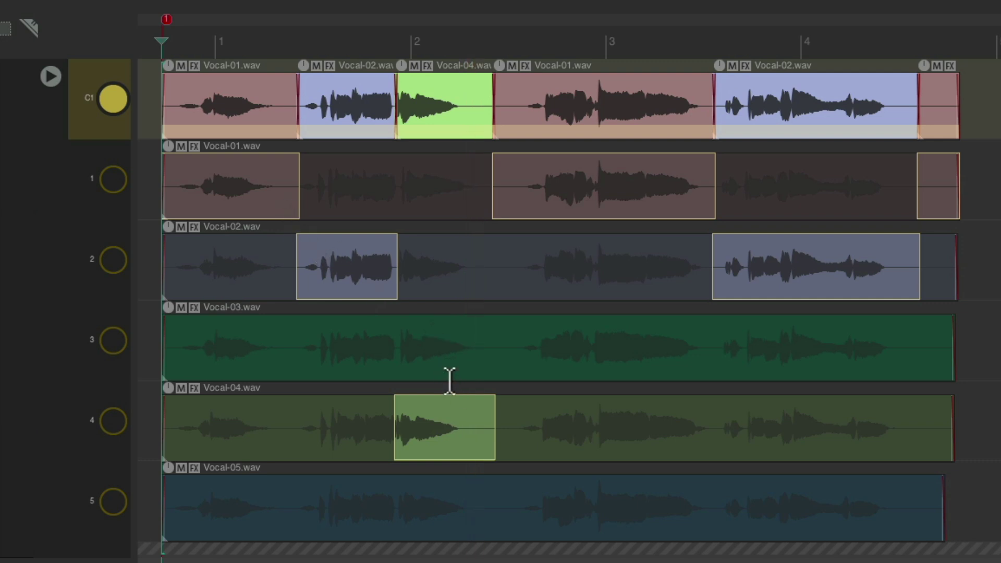
left_click(574, 349)
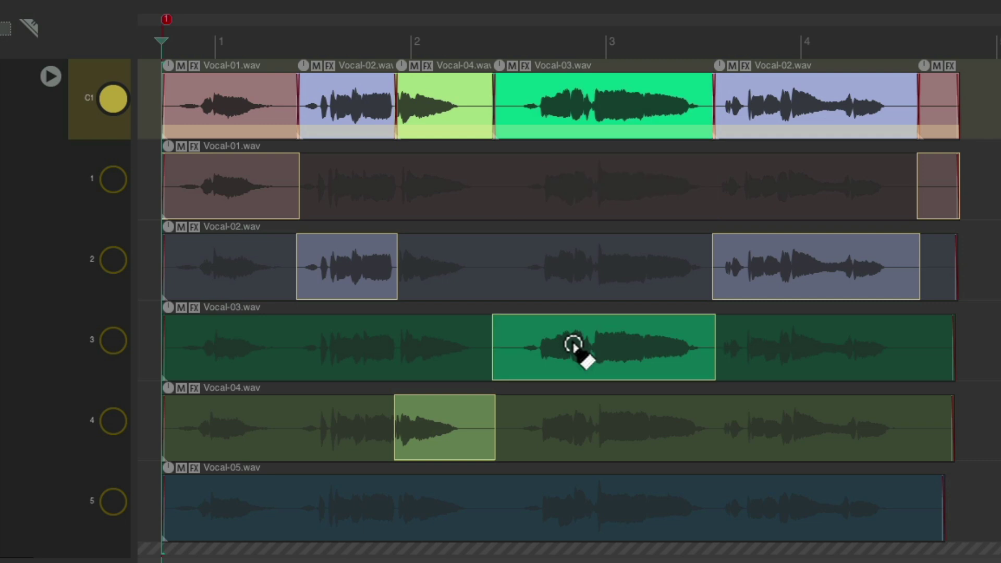
left_click(821, 502)
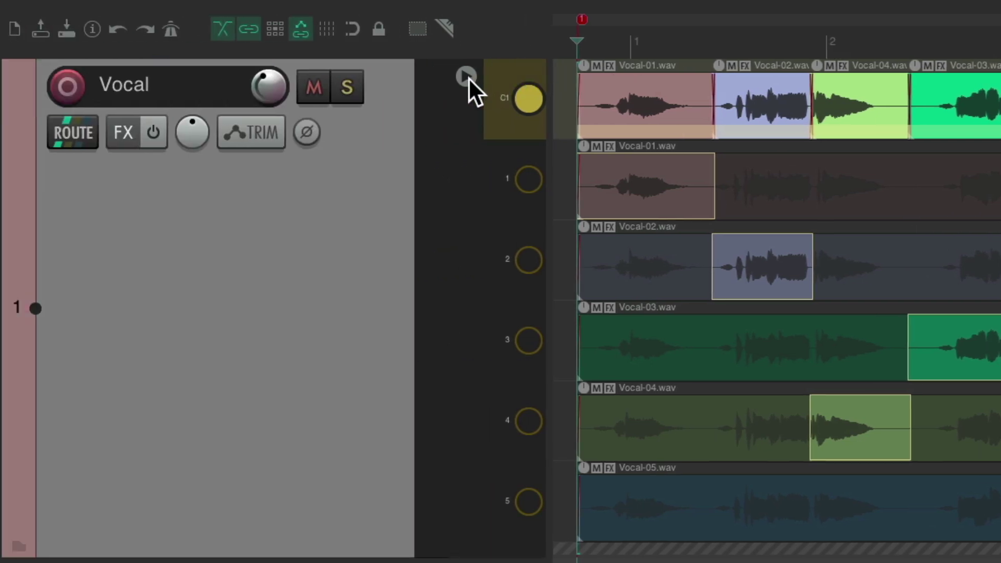
Choose Disable lanes (hide non-playing lanes) on the Vocal track so only the comp shows
left_click(467, 77)
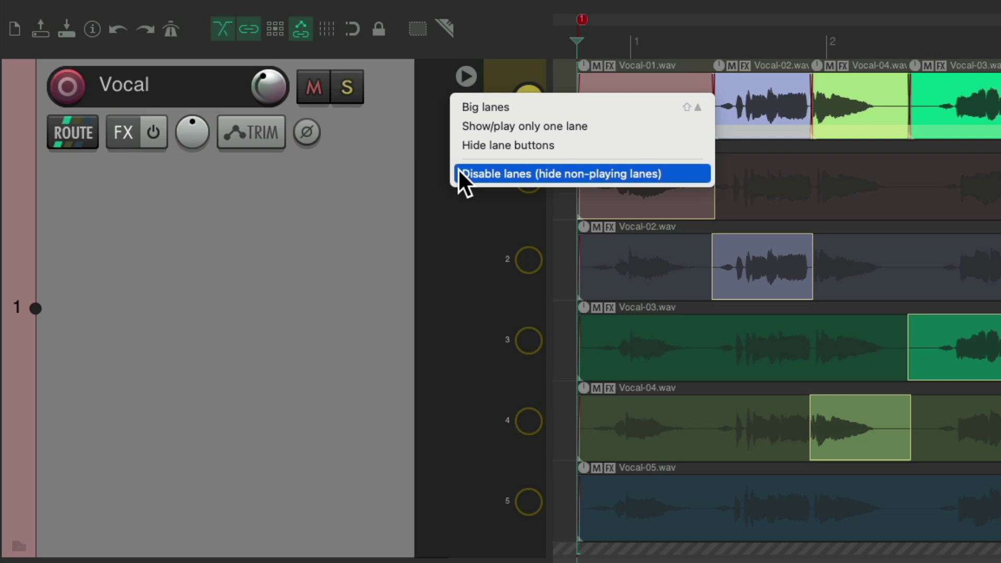
left_click(550, 177)
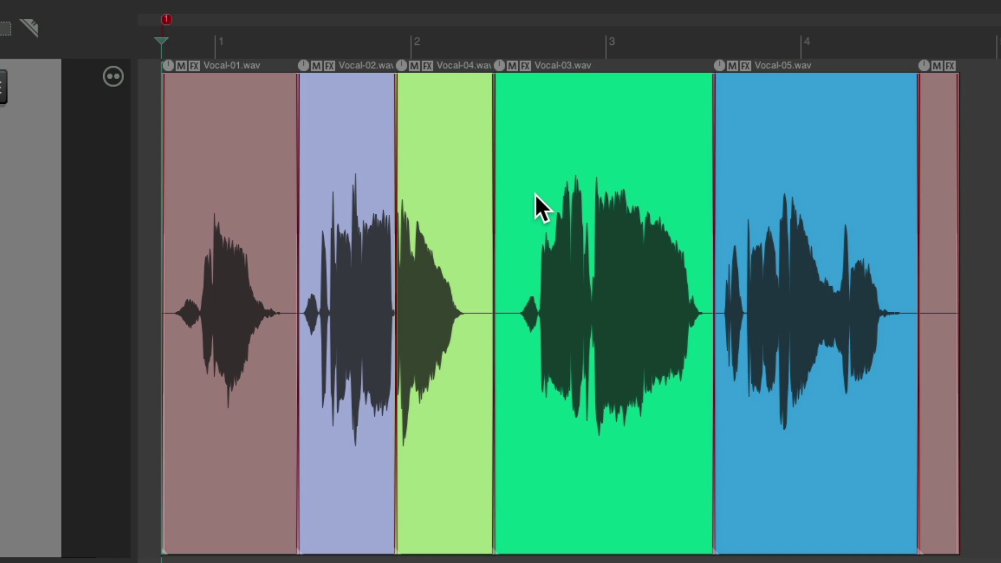
key("space")
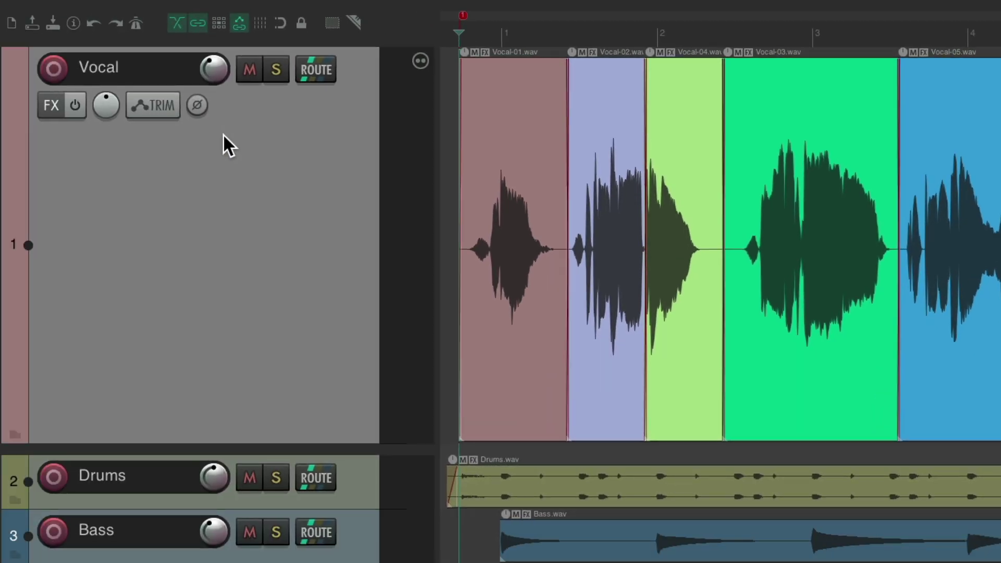
Duplicate the comped Vocal track and play both copies to check them
right_click(277, 161)
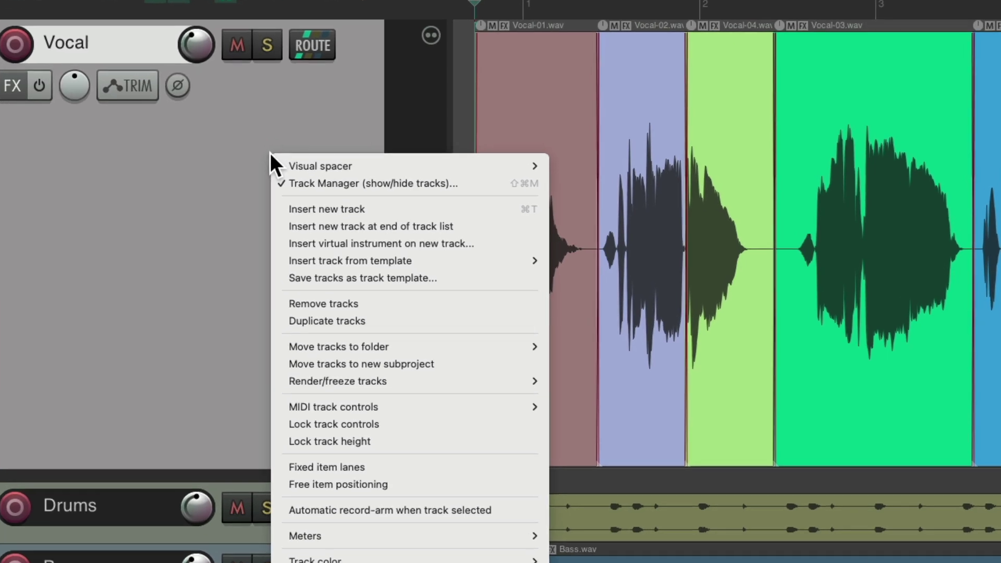
left_click(277, 321)
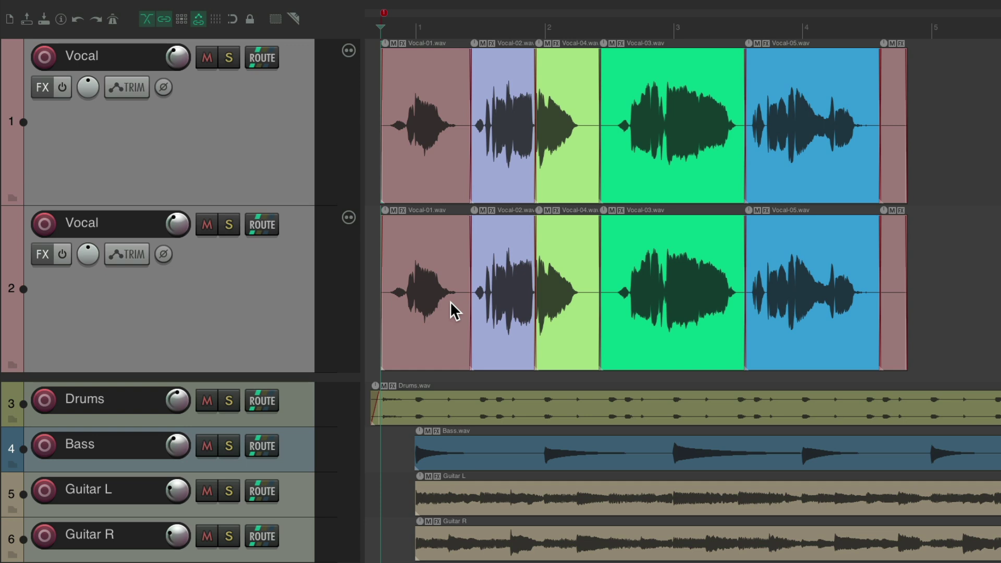
key("space")
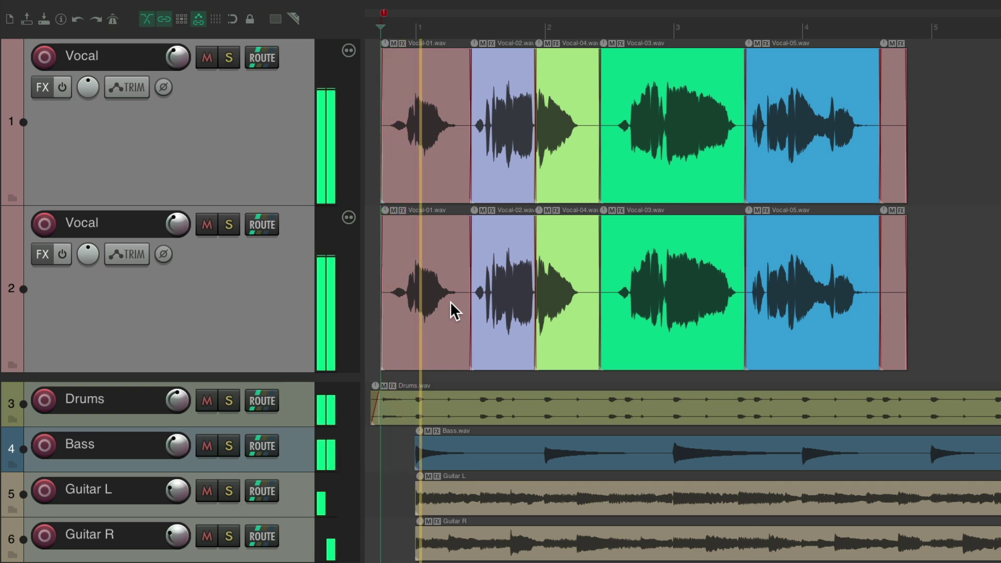
key("space")
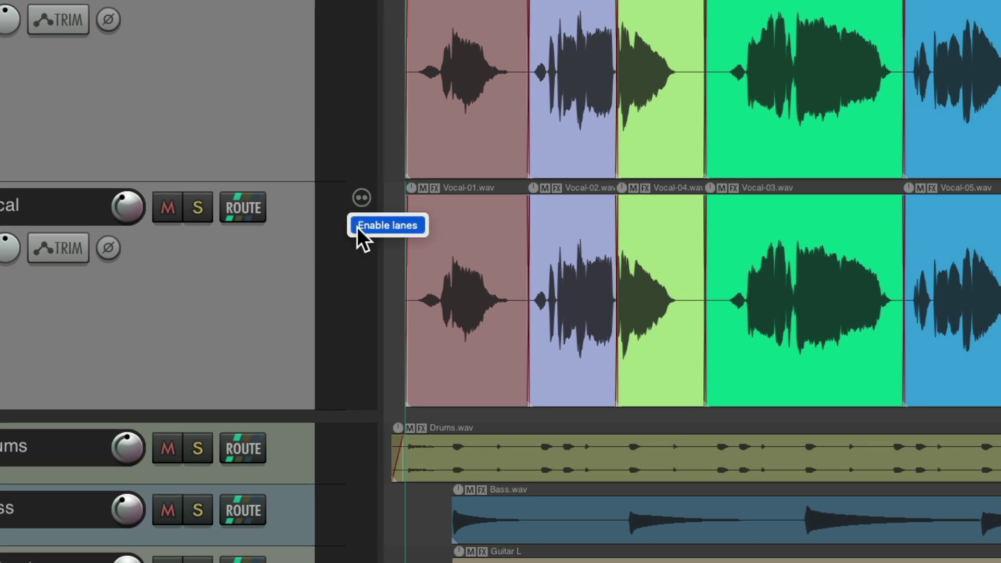
Enable lanes on the second Vocal track and make C1 the active comp lane
left_click(358, 225)
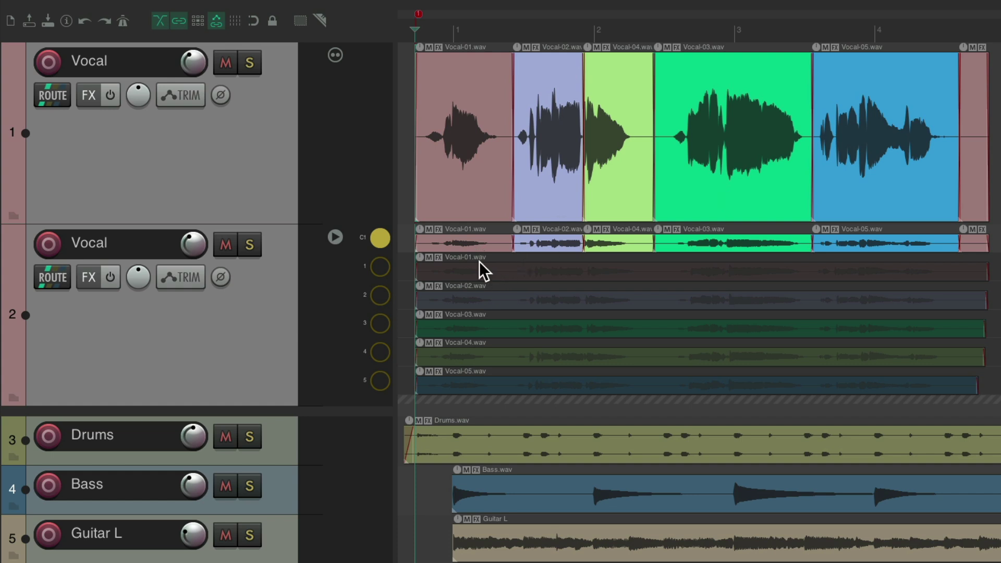
left_click(380, 238)
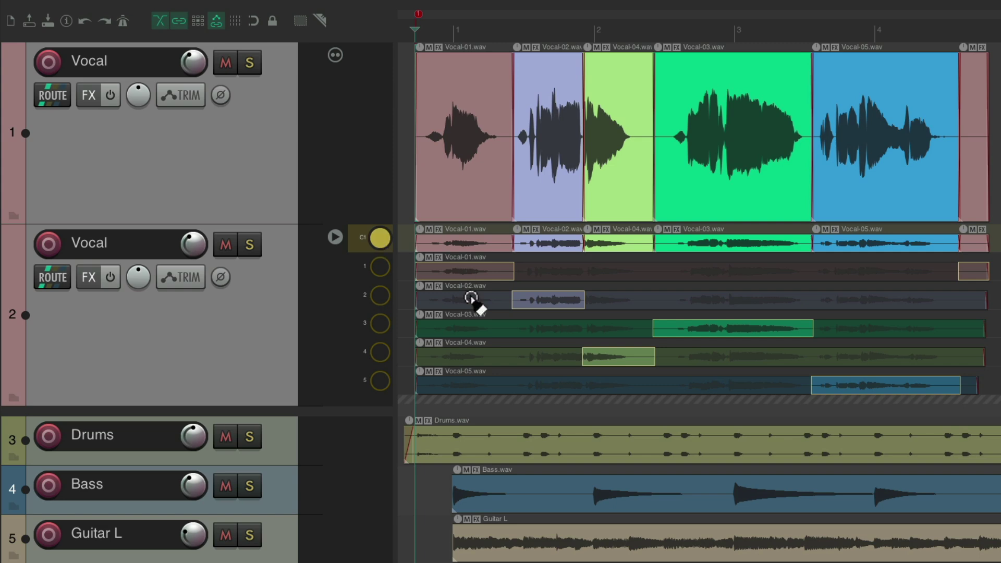
On the duplicate Vocal track, run 'Delete source media within comp areas and re-comp' from the action list
left_click(265, 289)
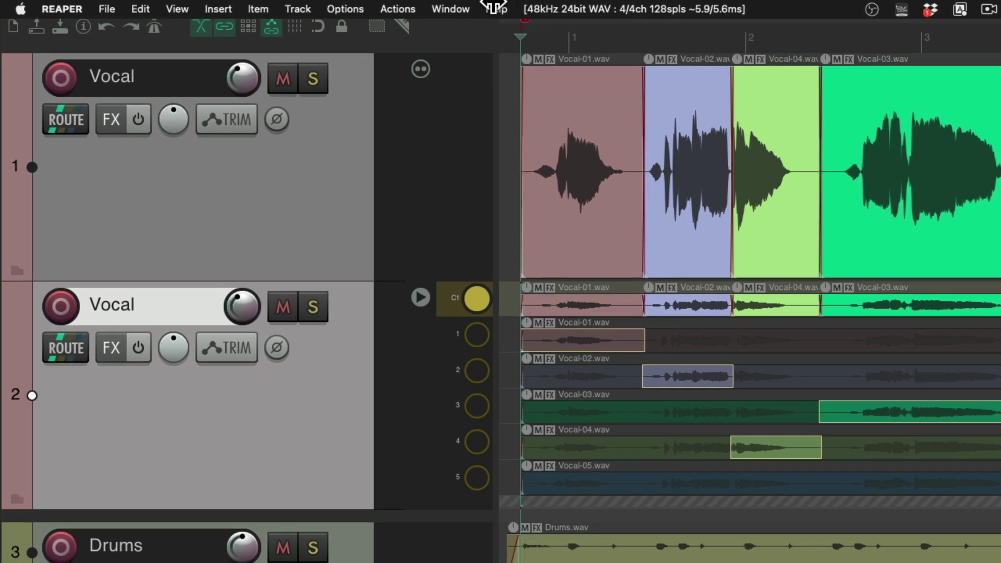
left_click(336, 6)
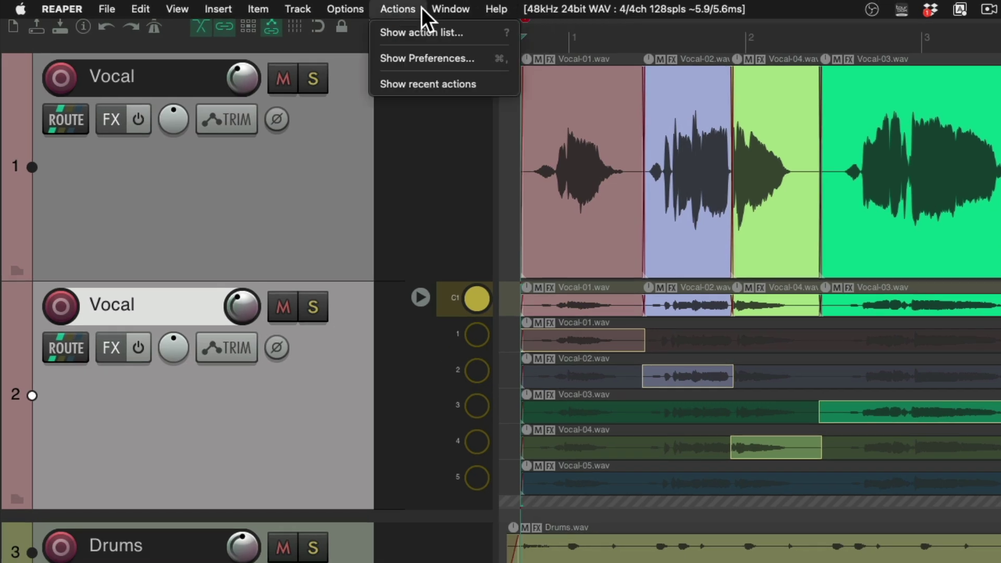
left_click(380, 33)
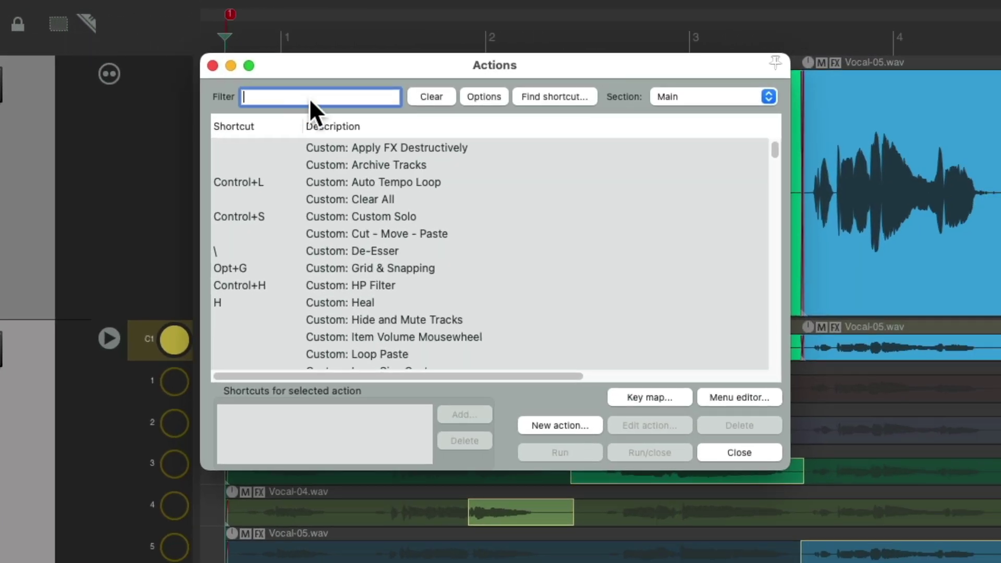
type("lanes delete")
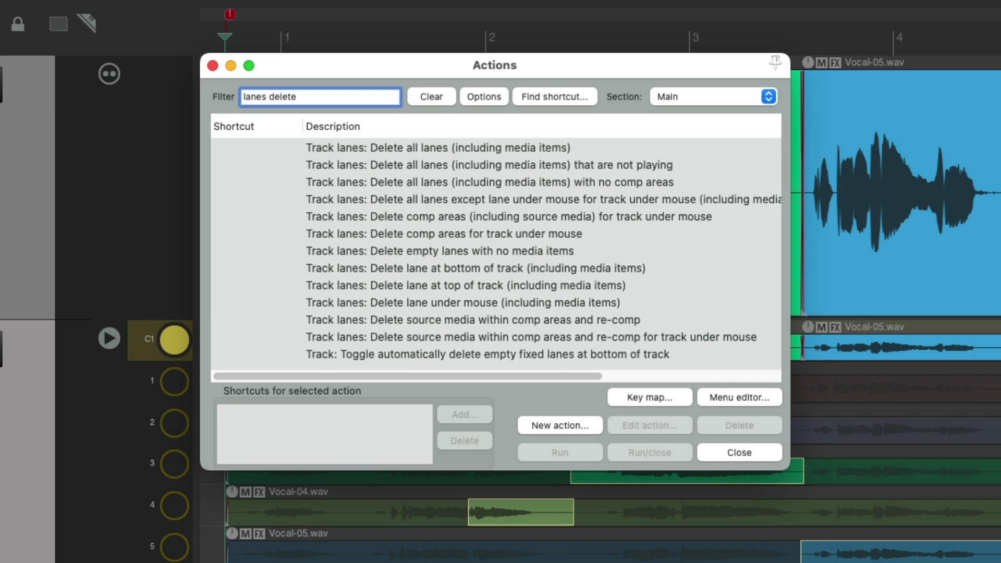
left_click(478, 319)
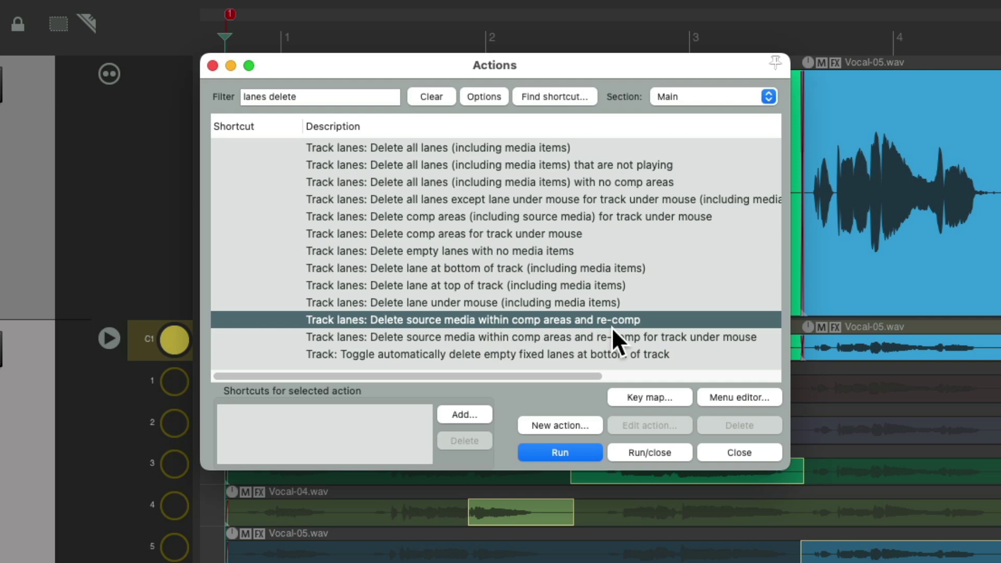
double_click(521, 312)
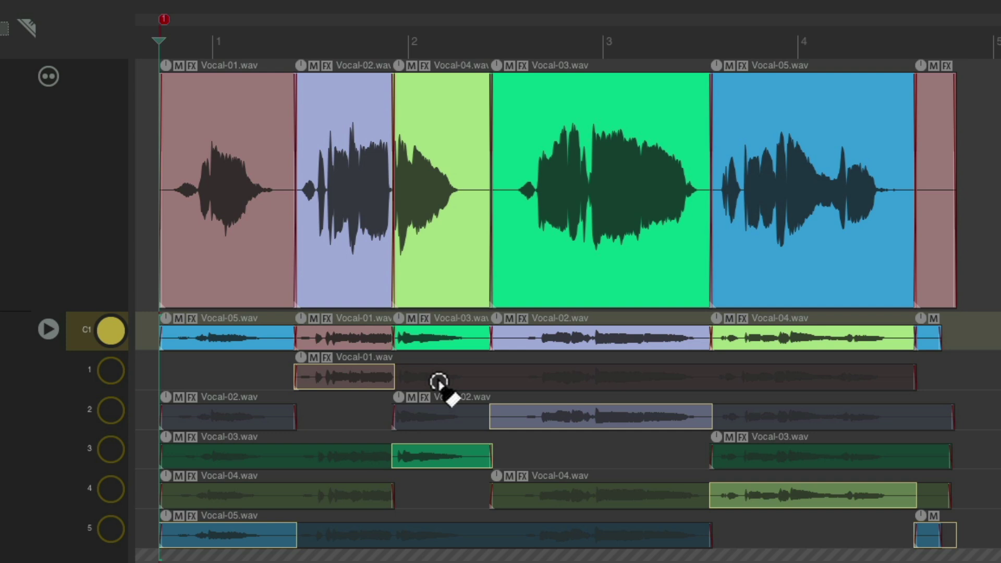
Audition the re-comped double and switch its first comp piece to Vocal-02
key("space")
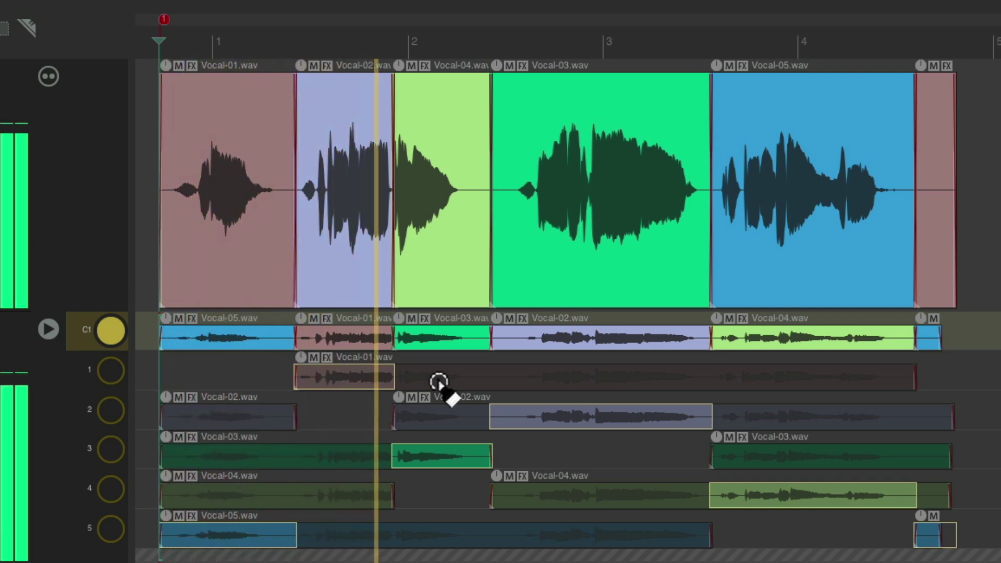
key("space")
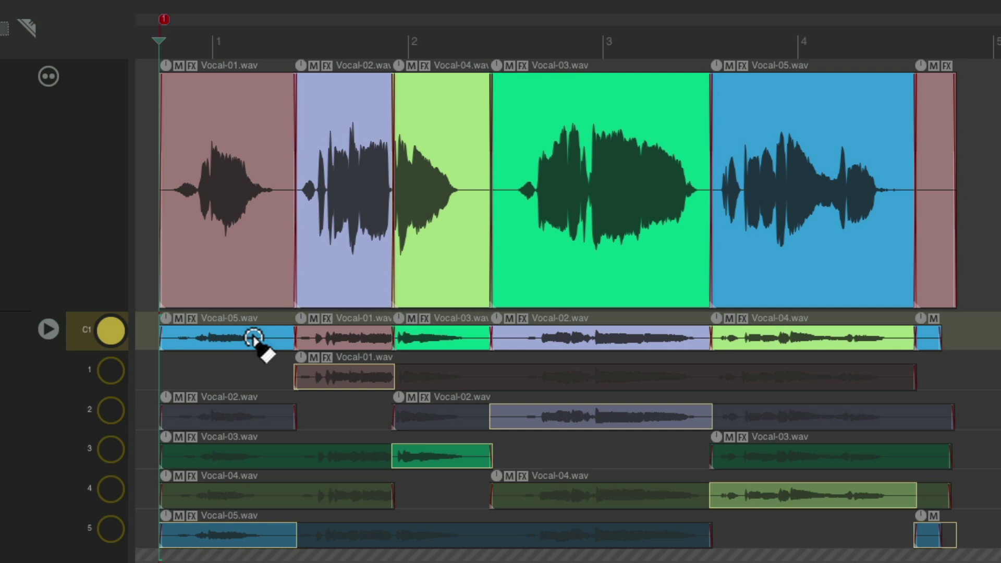
left_click(254, 339)
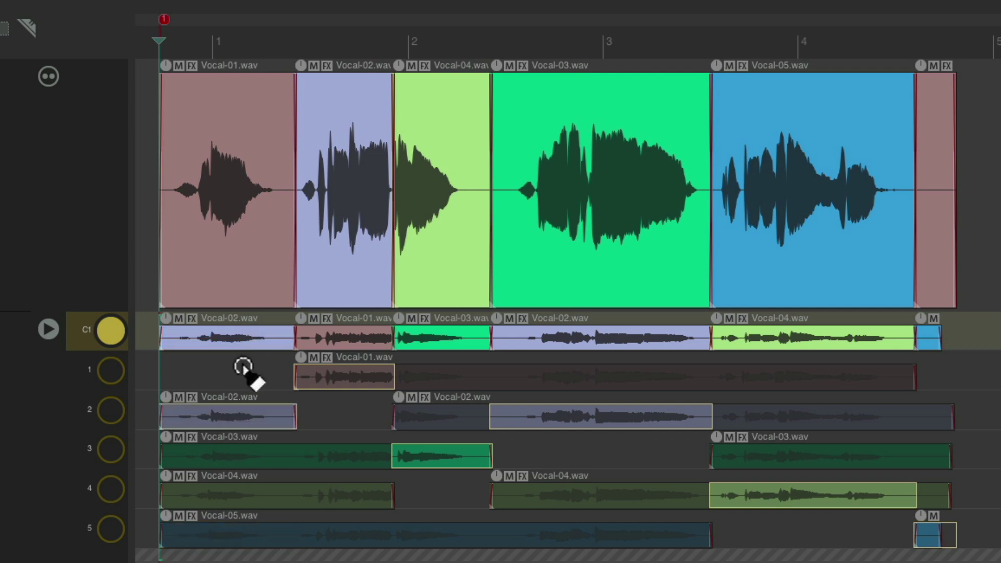
key("Down")
key("Down")
key("Down")
key("Down")
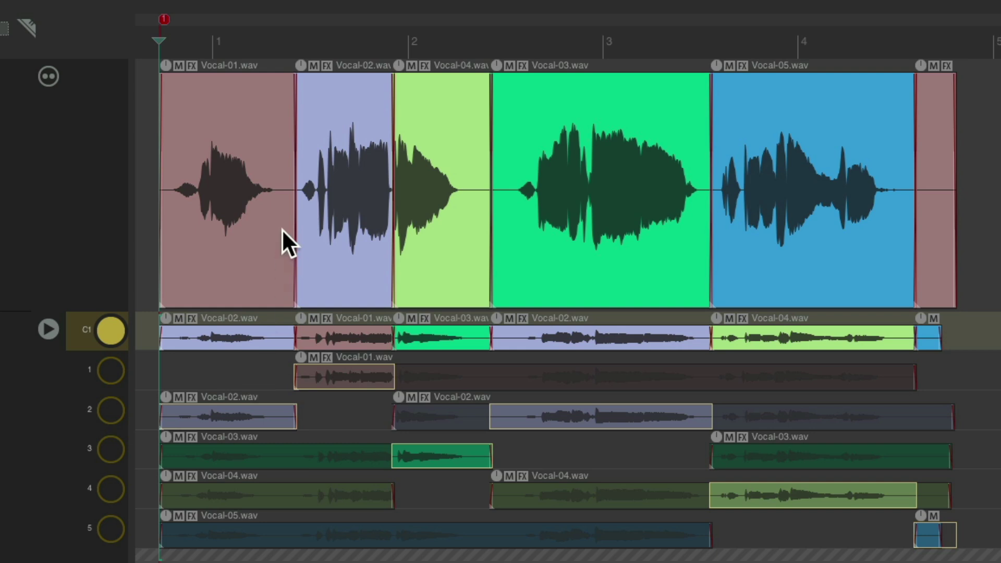
key("Down")
key("Down")
key("Down")
key("Down")
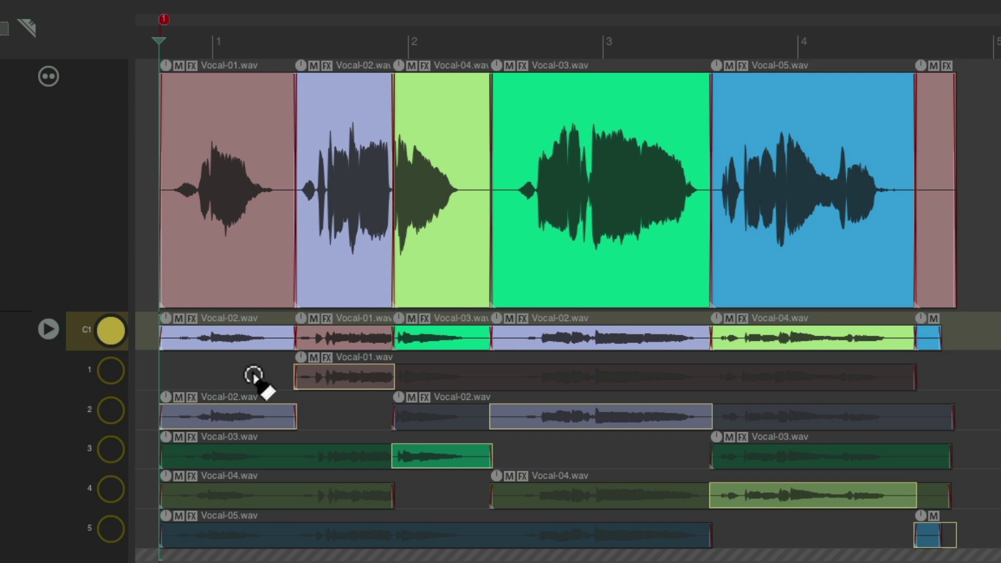
key("space")
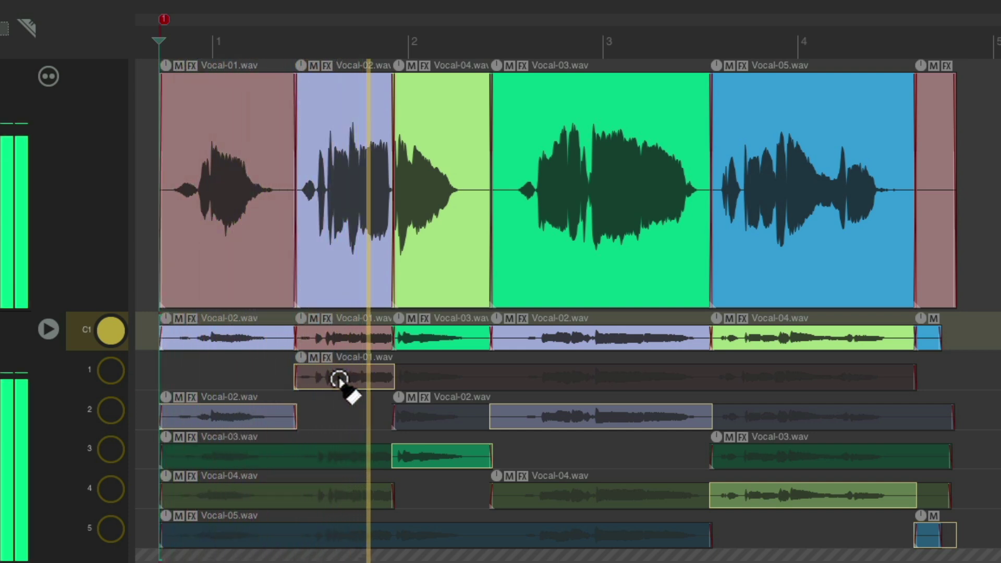
key("space")
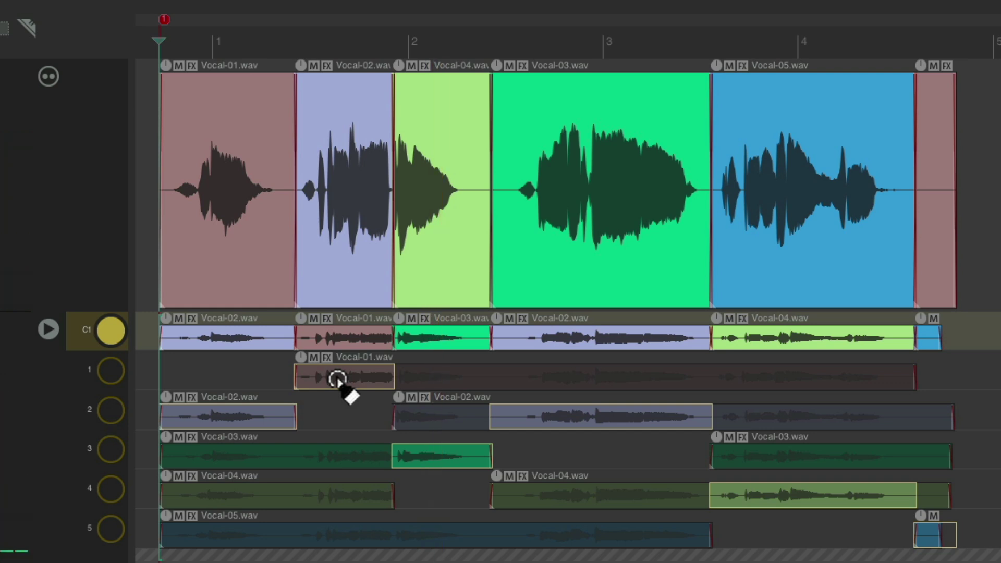
Move the next pieces to Vocal-03 and Vocal-05, take the final phrase from Vocal-01, and play it
key("Down")
key("Down")
key("Down")
key("Down")
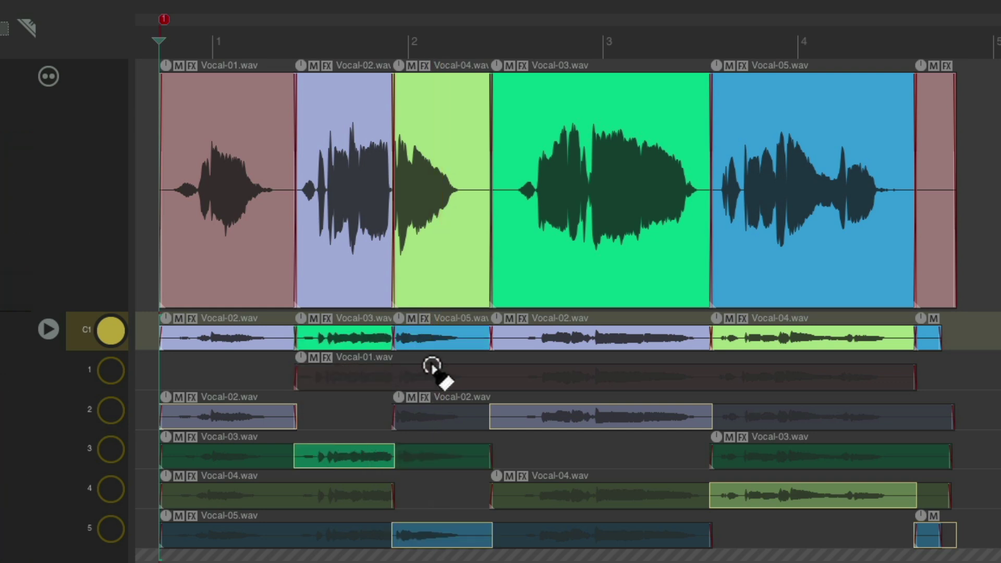
key("Down")
key("Down")
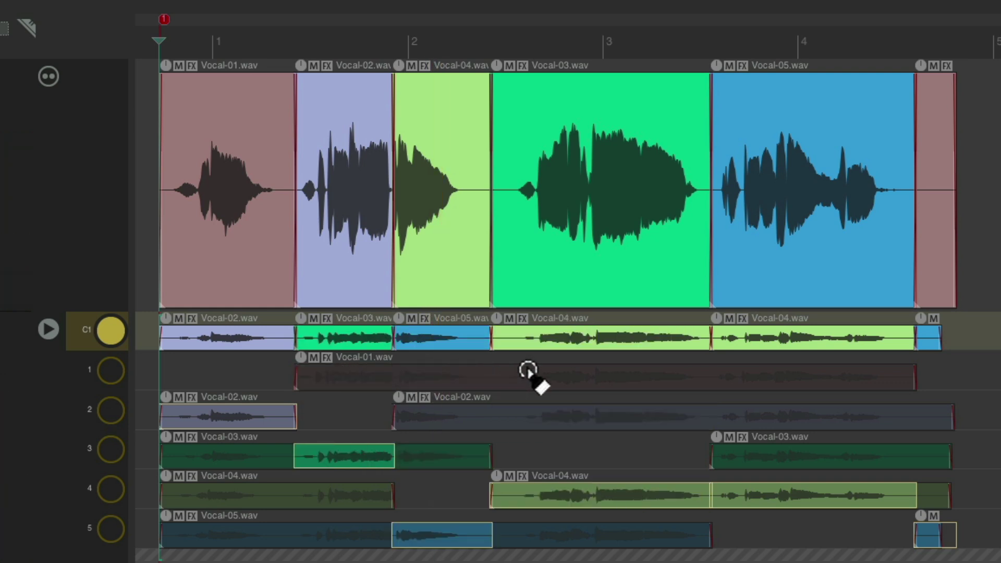
left_click(754, 376)
key("space")
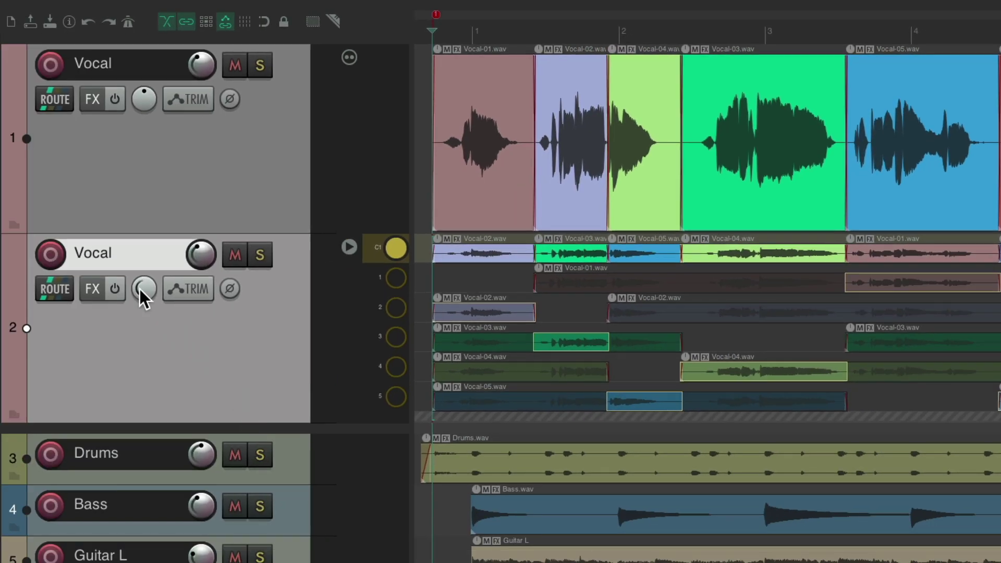
Rename track 2 to 'Db Vox L' and disable its lanes to hide non-playing takes
double_click(143, 261)
type("Db Vox L")
key("Return")
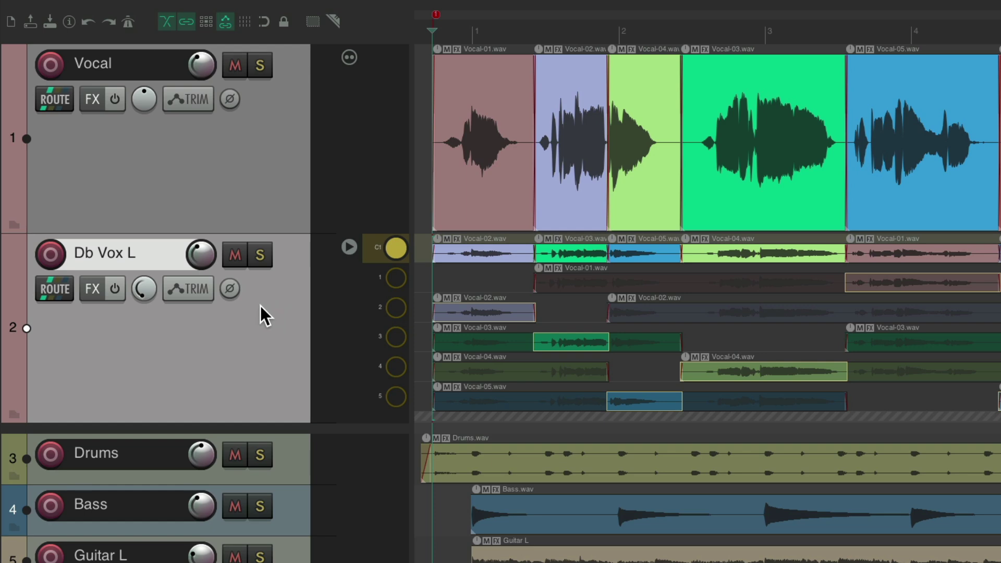
left_click(348, 246)
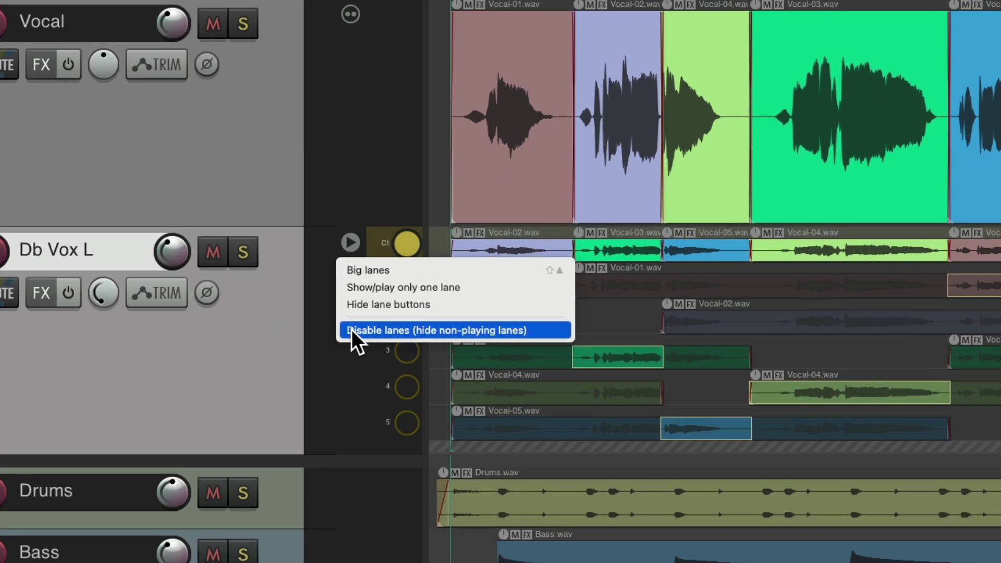
left_click(348, 331)
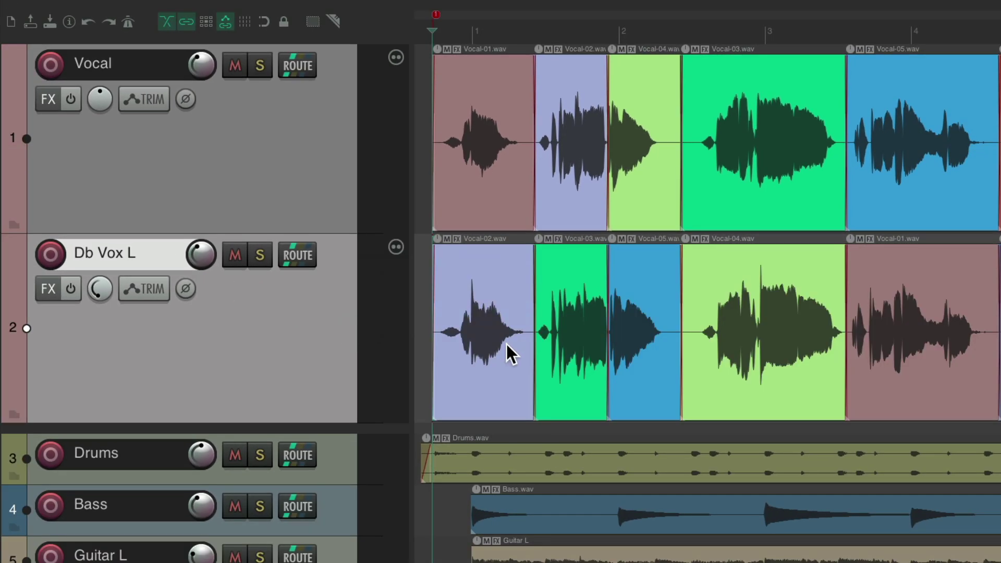
Duplicate it as 'Db Vox R', pan it right, and show its take lanes
right_click(312, 281)
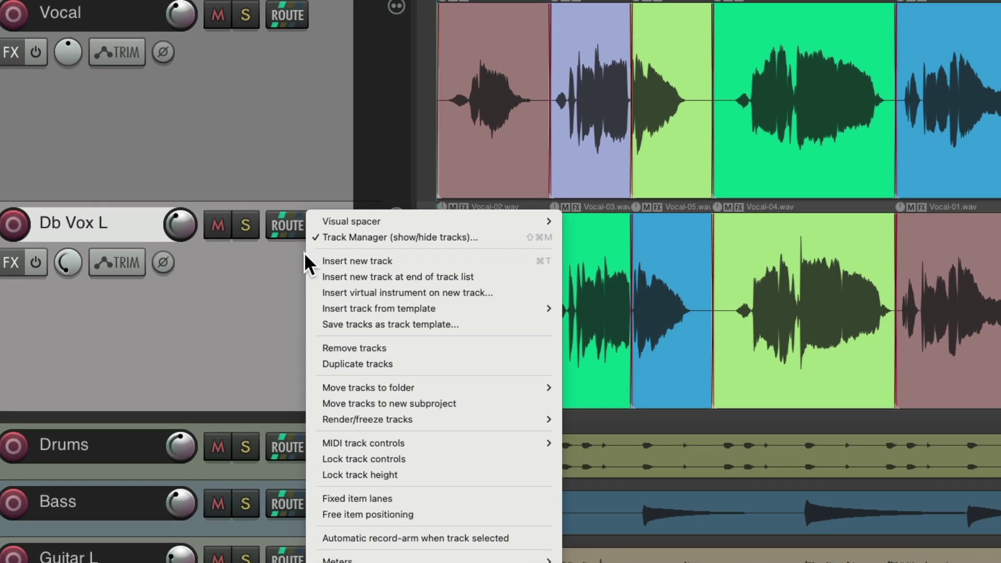
left_click(326, 383)
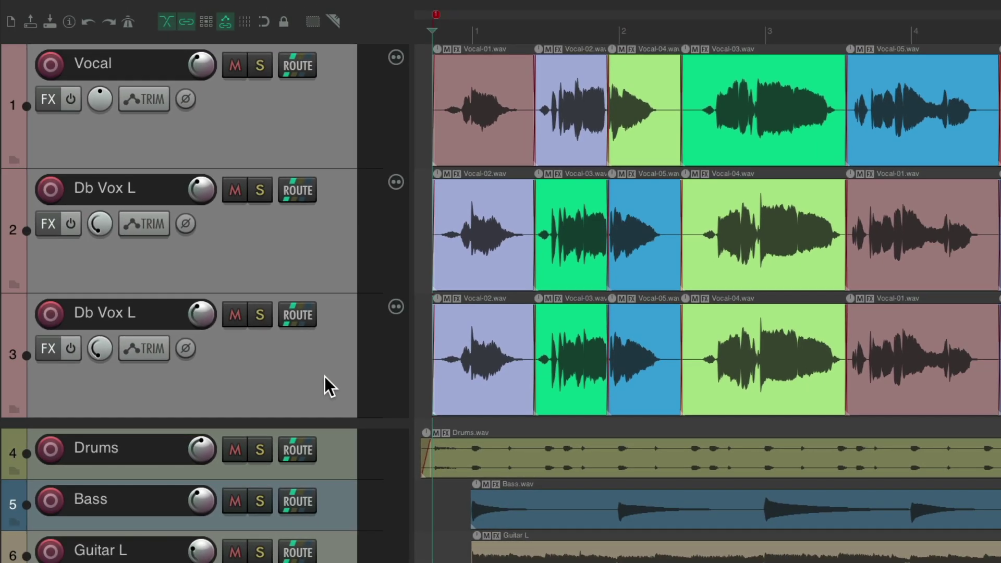
double_click(157, 316)
key("BackSpace")
type("R")
key("Return")
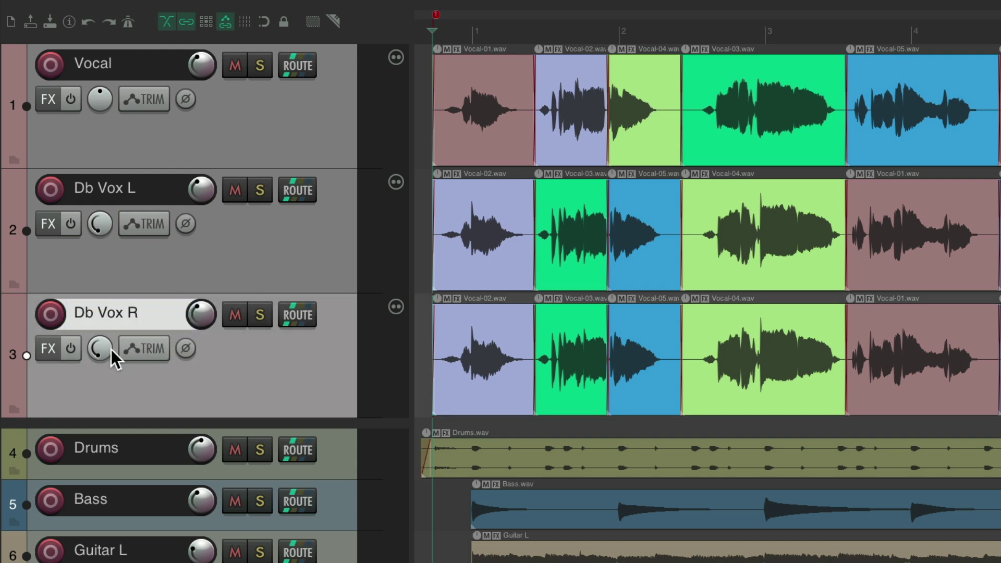
left_click_drag(109, 352, 108, 331)
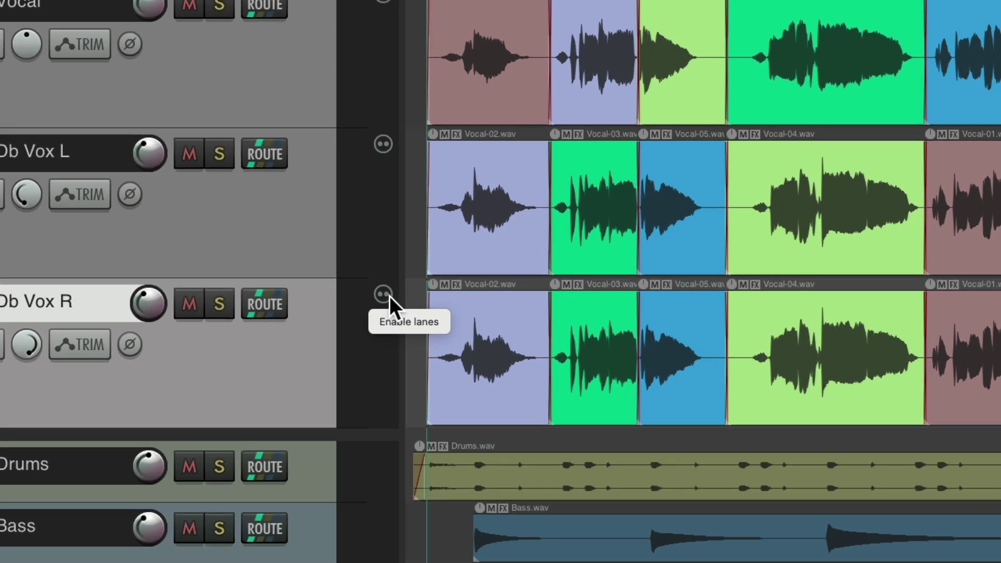
left_click(383, 294)
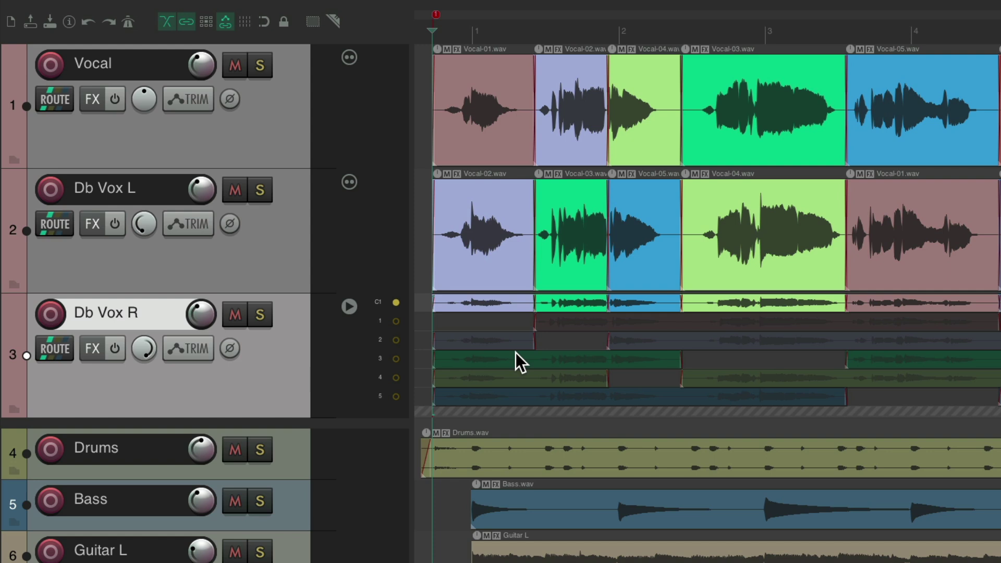
On Db Vox R's C1 comp, run 'Track lanes: Delete source media within comp areas and re-comp'
left_click(396, 303)
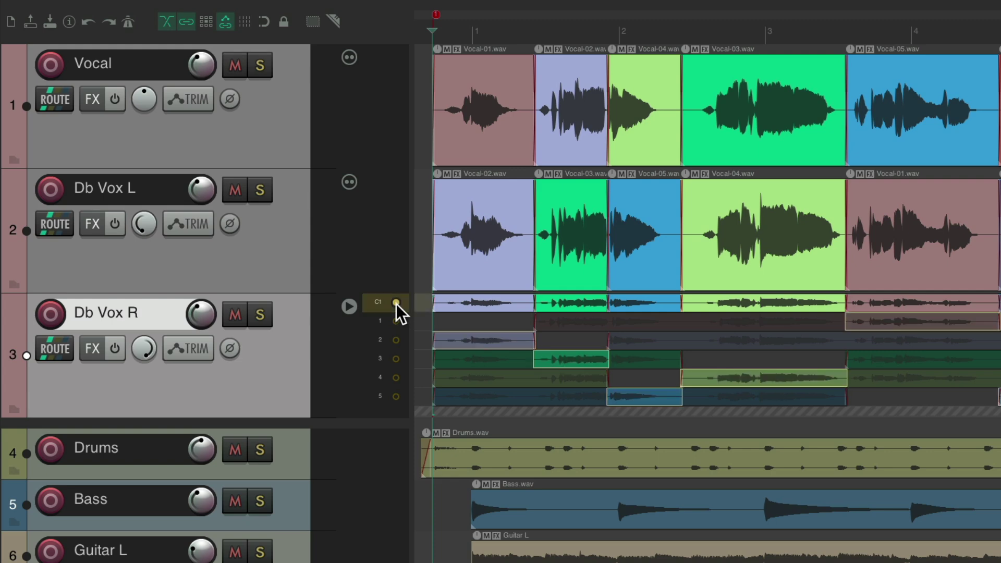
key("shift+slash")
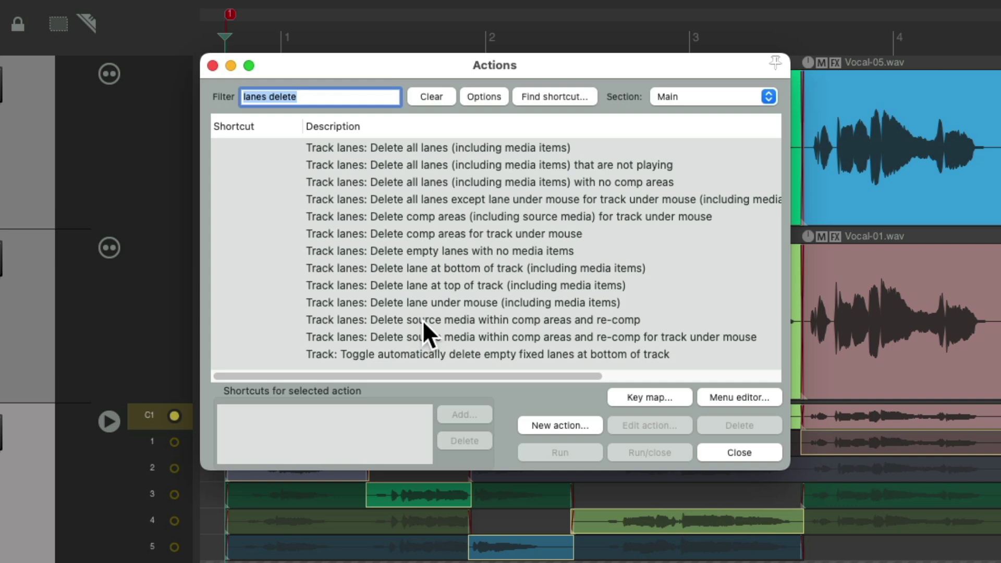
left_click(422, 320)
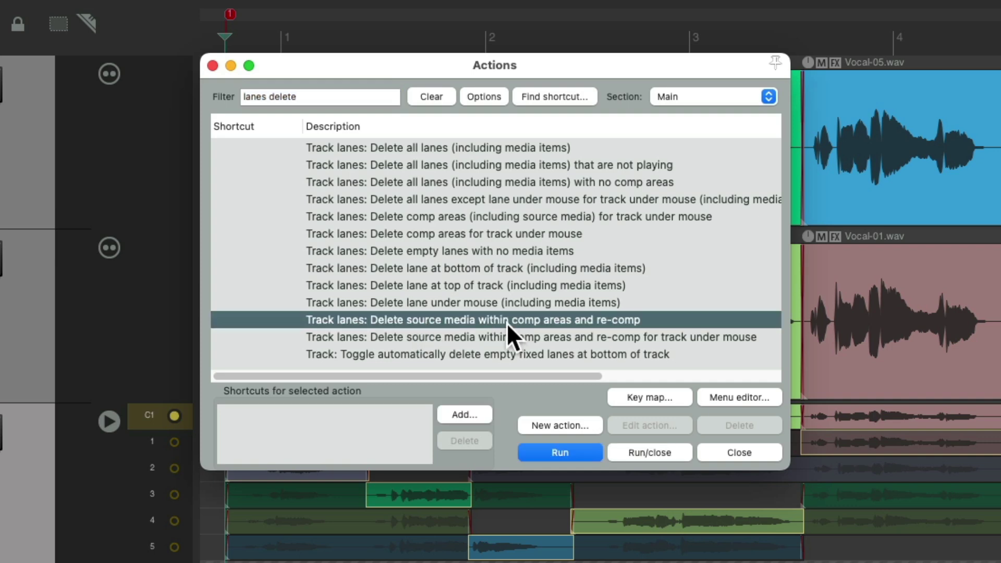
double_click(492, 319)
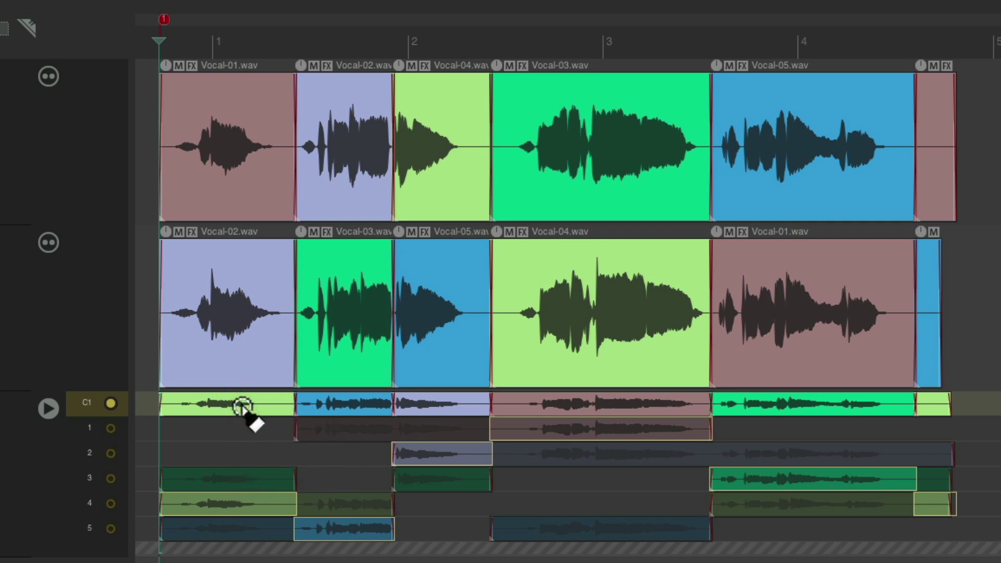
Scroll through takes for Db Vox R's first comp section and audition the result from the start
scroll(242, 407, "down", 4)
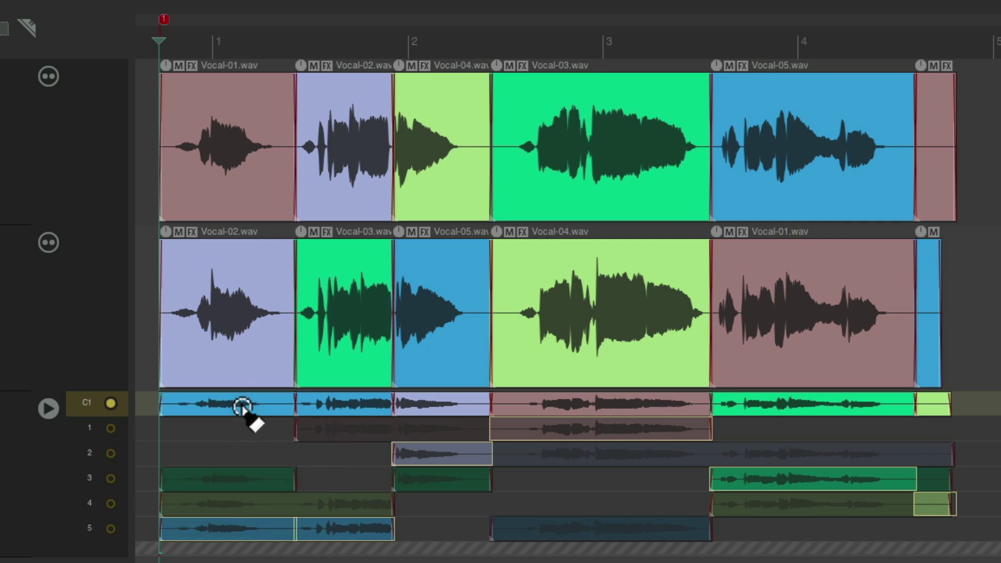
scroll(243, 407, "down", 2)
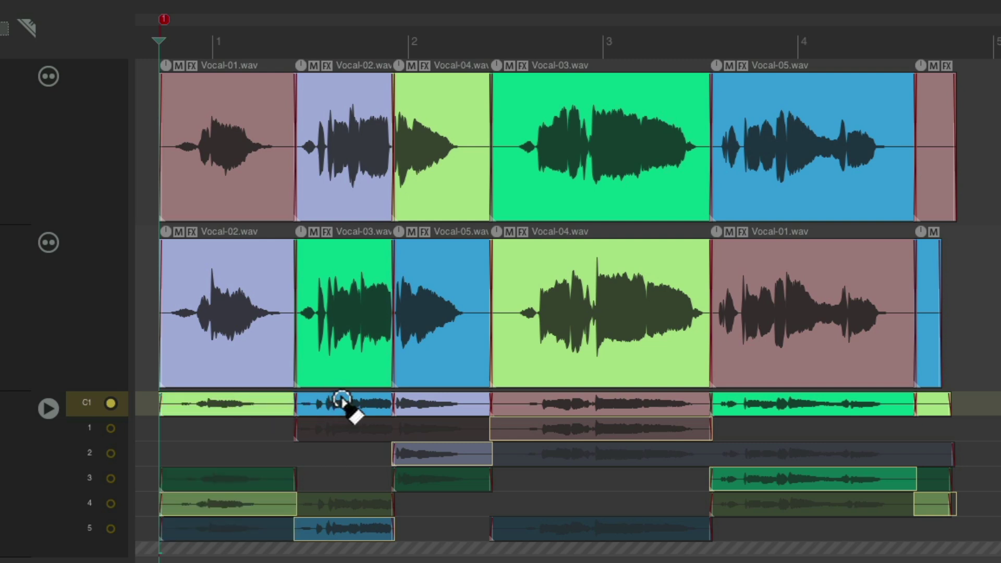
scroll(342, 402, "down", 2)
scroll(341, 402, "down", 1)
scroll(437, 399, "down", 2)
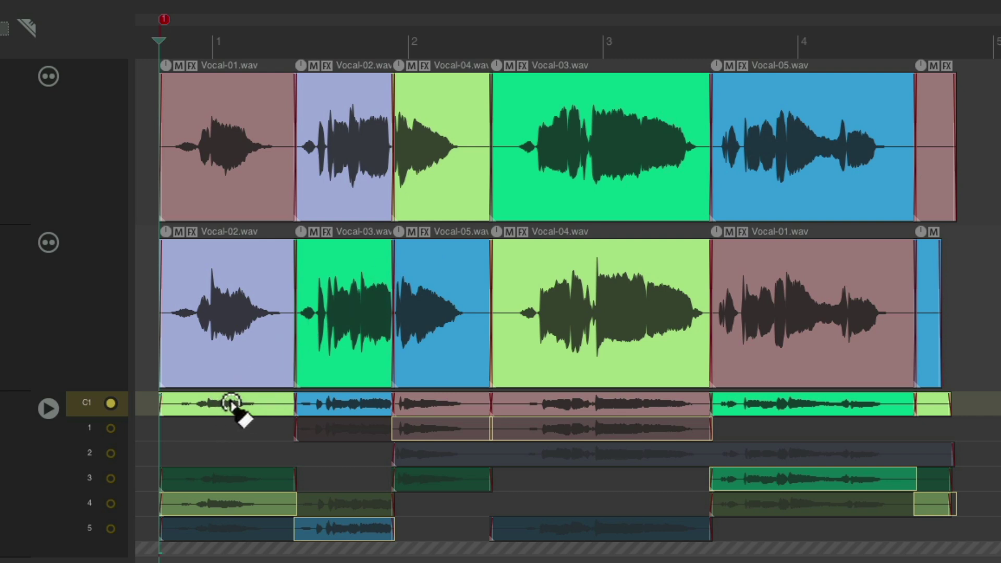
key("space")
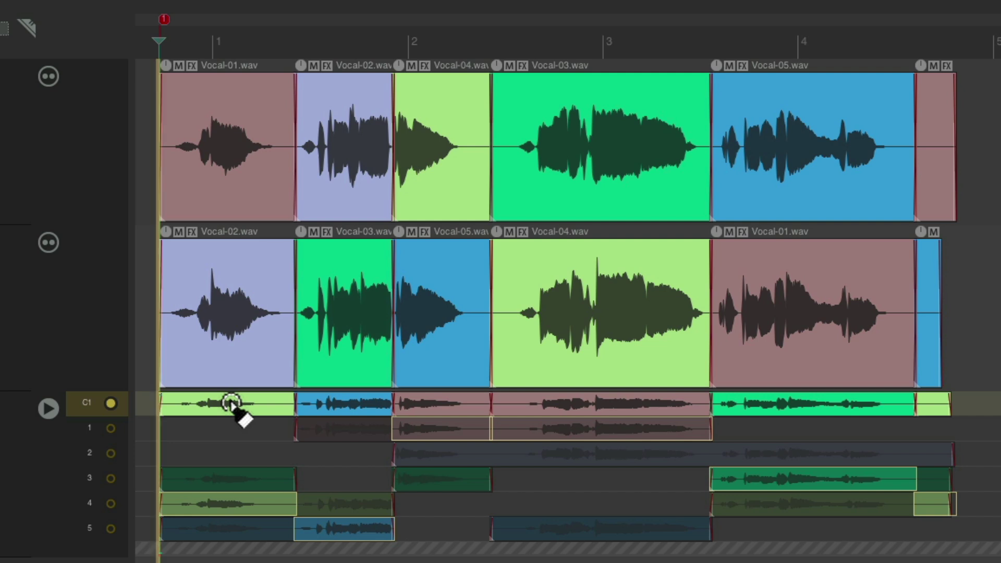
key("space")
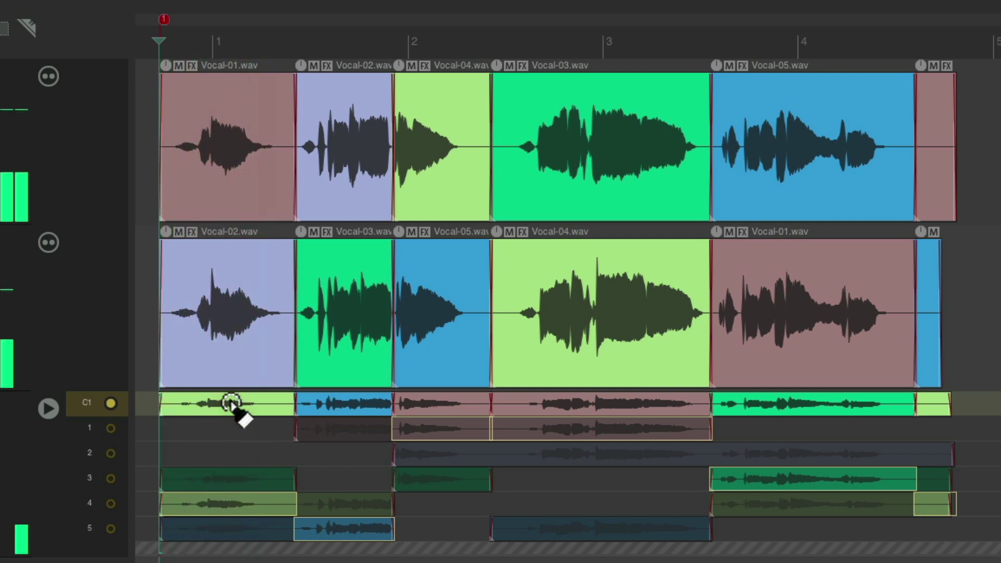
scroll(231, 403, "down", 1)
key("space")
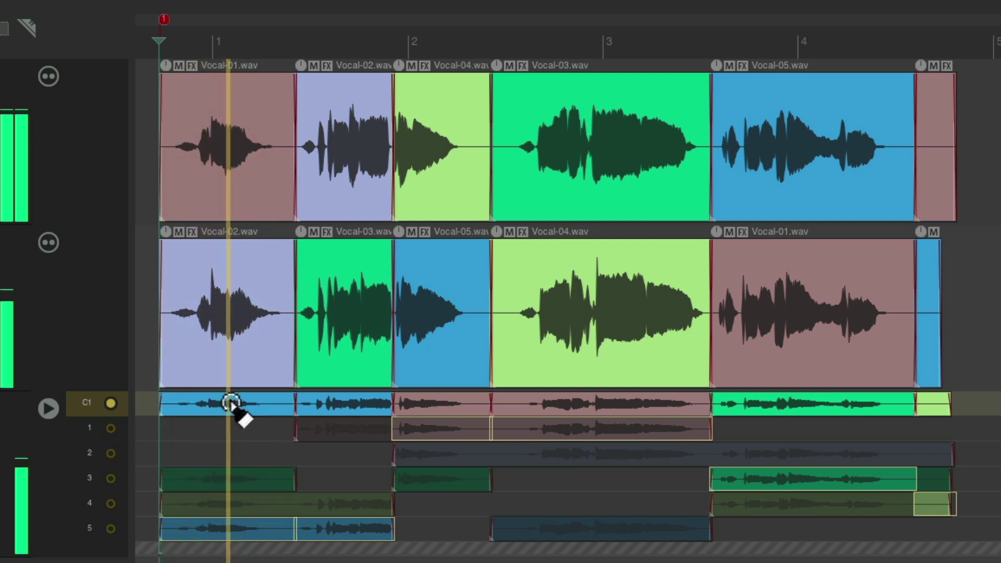
key("space")
scroll(230, 403, "up", 2)
key("space")
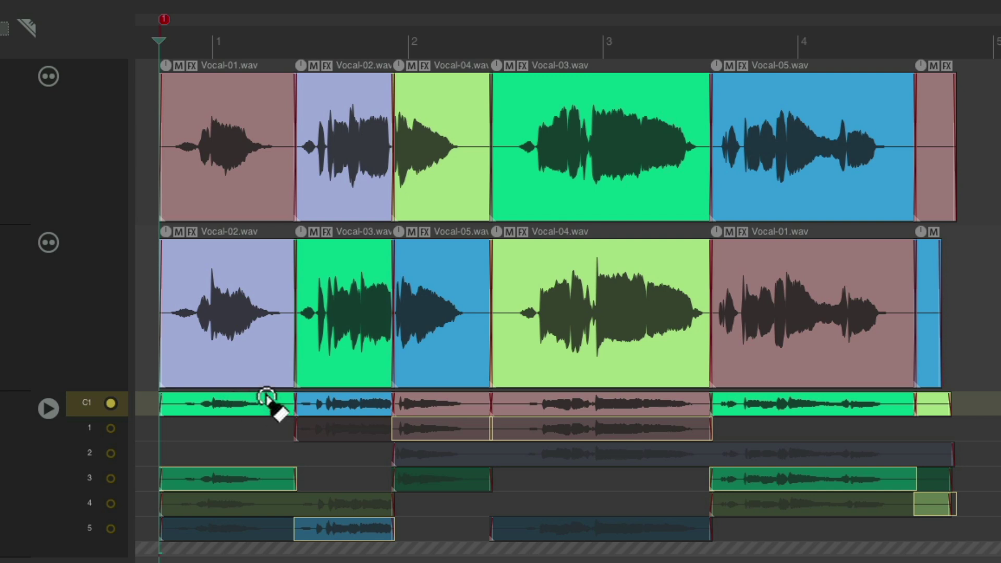
Use take 4 for the second section, take 5 for the middle and take 2 for the last, then audition
left_click(345, 403)
key("space")
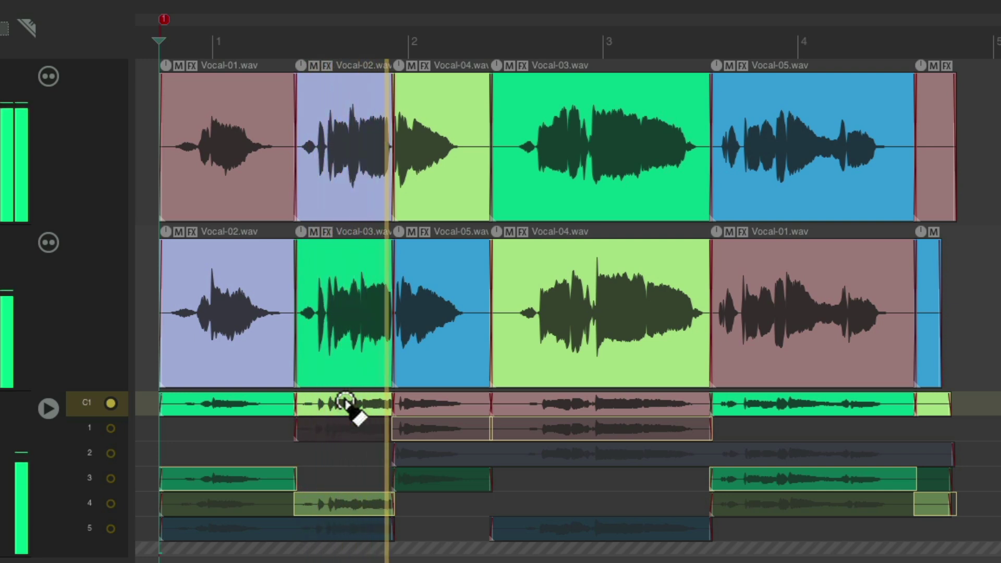
key("space")
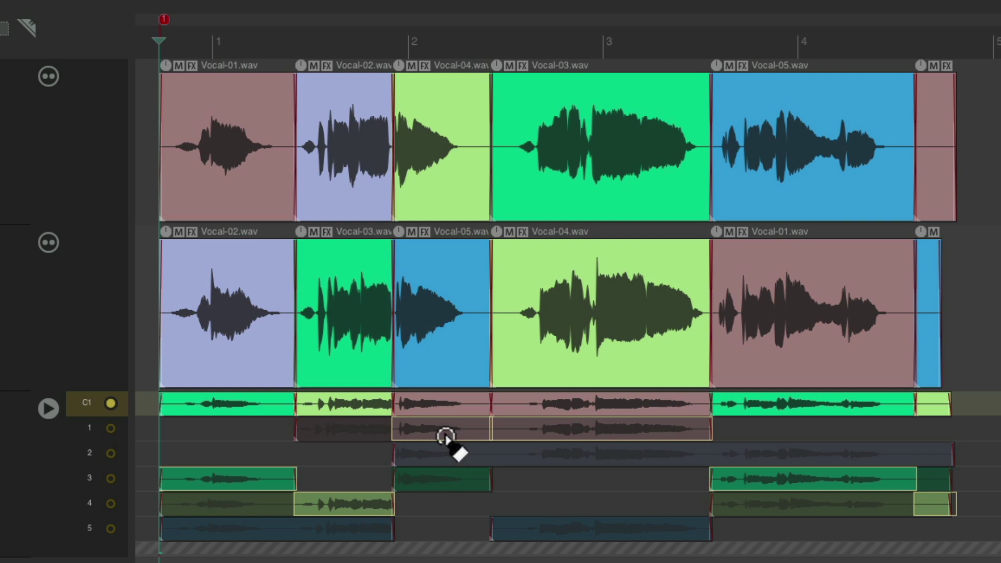
left_click(577, 404)
key("Down")
key("Down")
key("Down")
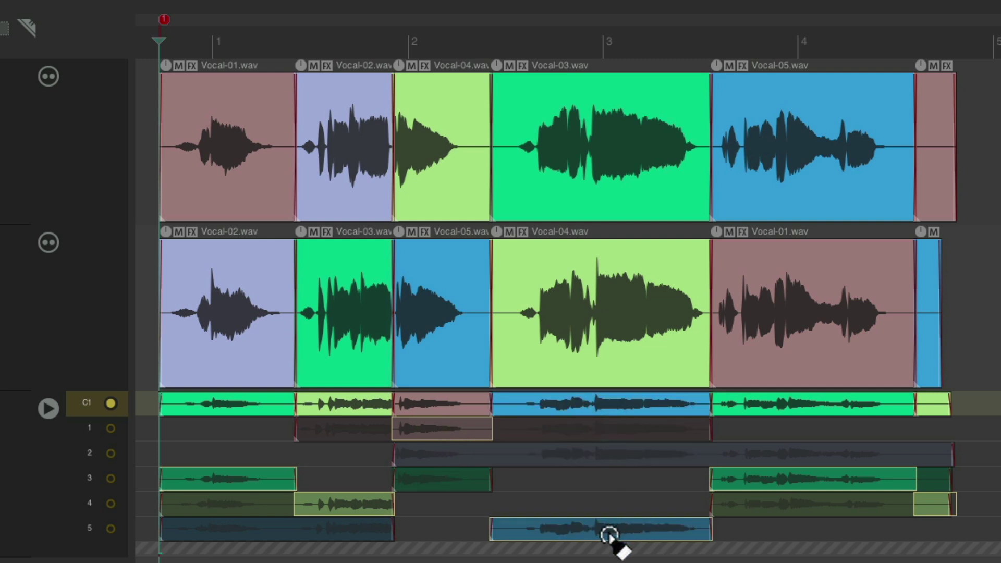
key("Up")
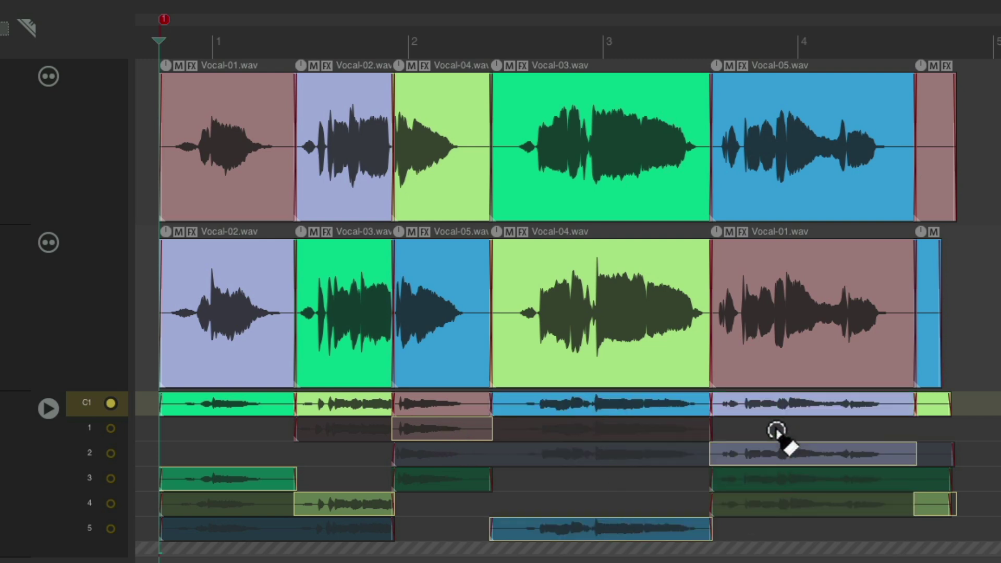
key("space")
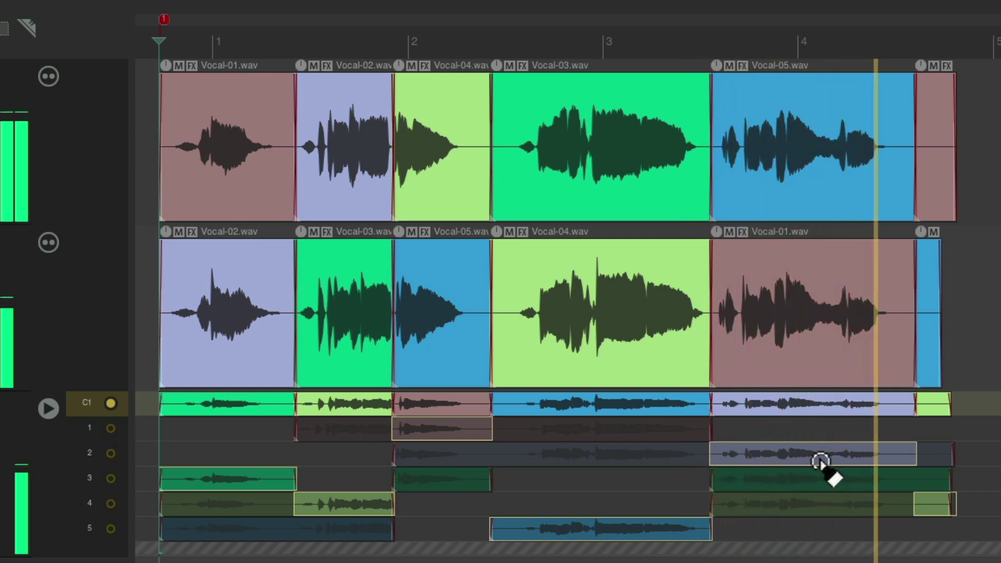
key("space")
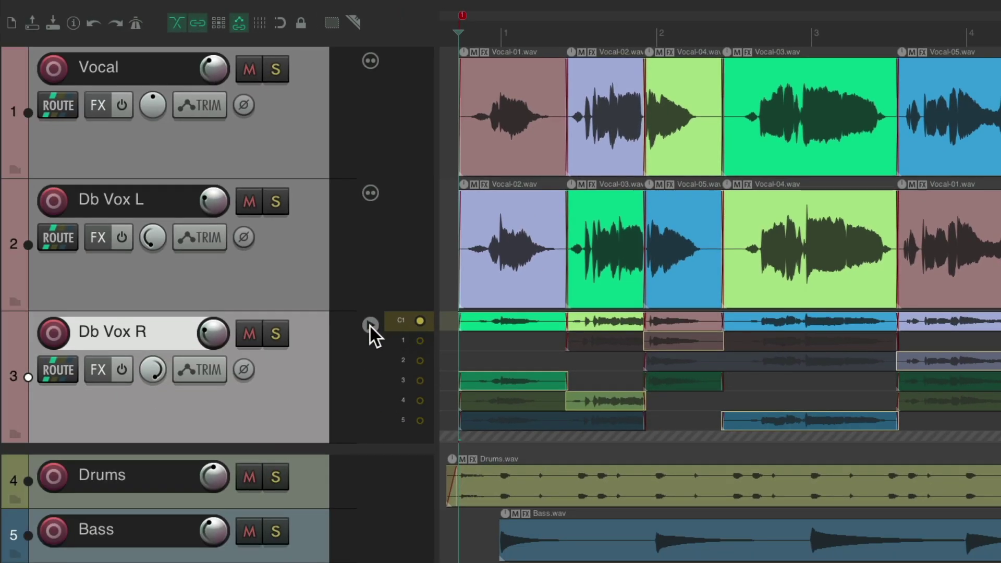
Disable lanes on Db Vox R so only its comp row shows: Vocal-03, 04, 01, 05, 02
right_click(48, 408)
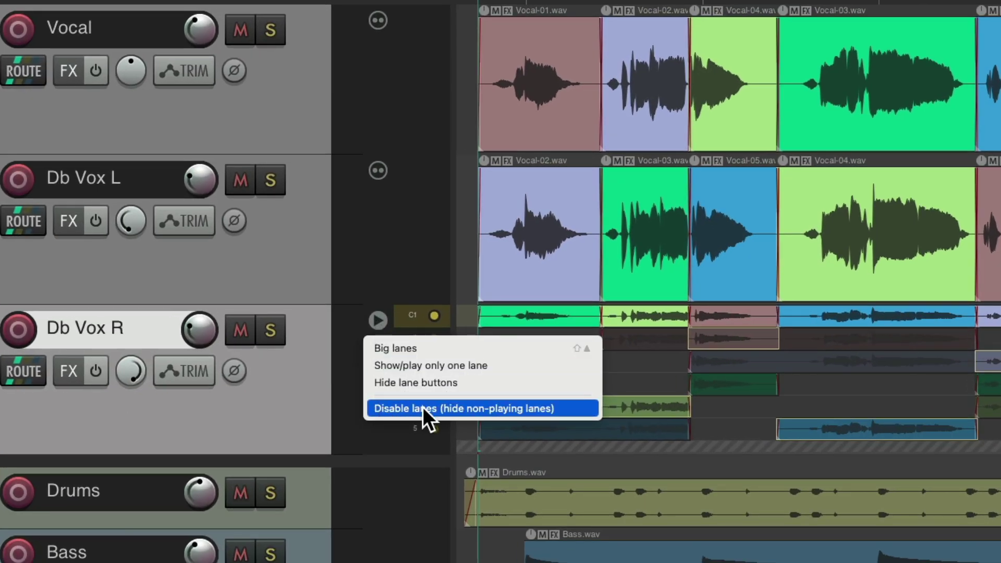
left_click(449, 406)
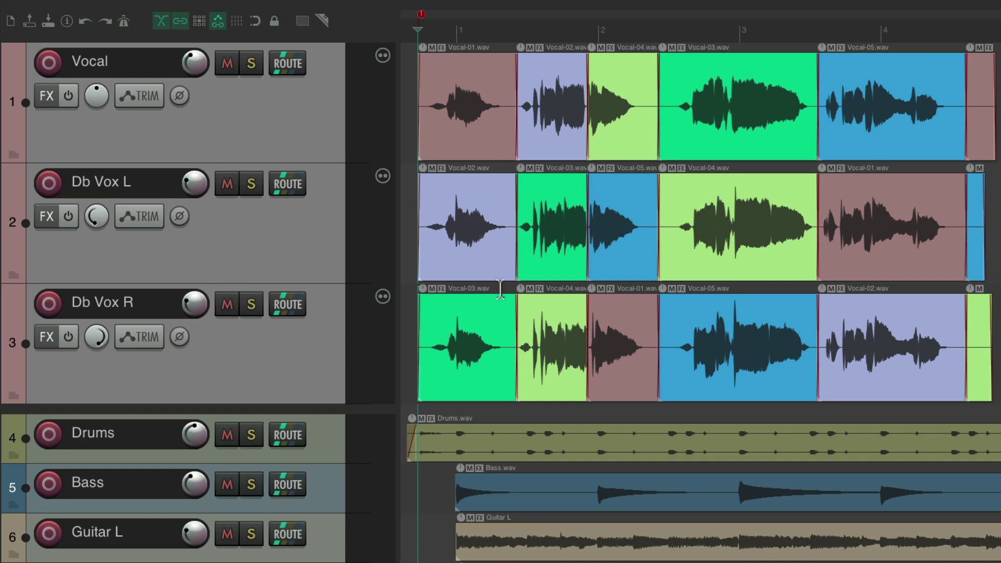
Select Db Vox L and Db Vox R together and play the song to hear both doubles with the lead
left_click(292, 218)
left_click(326, 325, "shift")
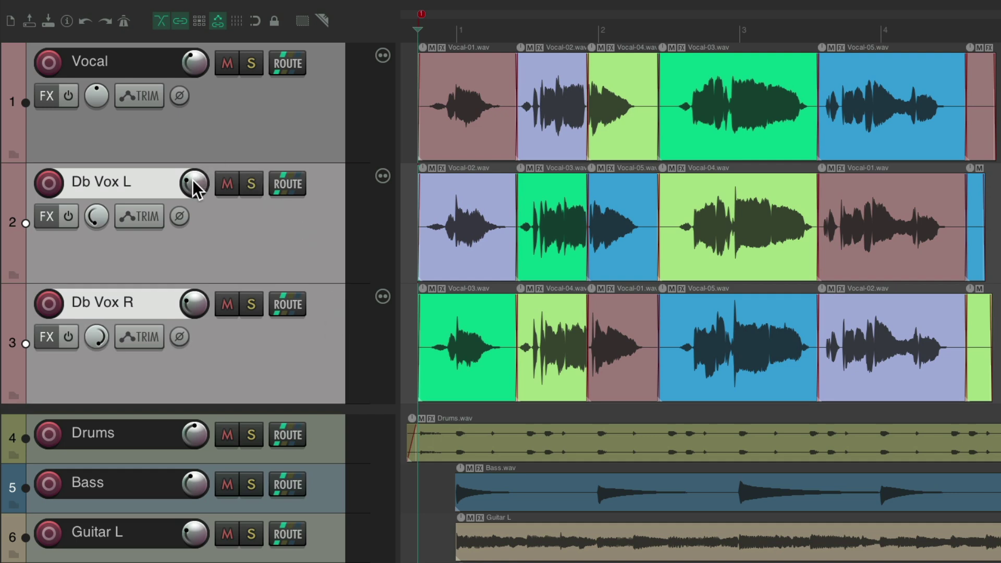
key("space")
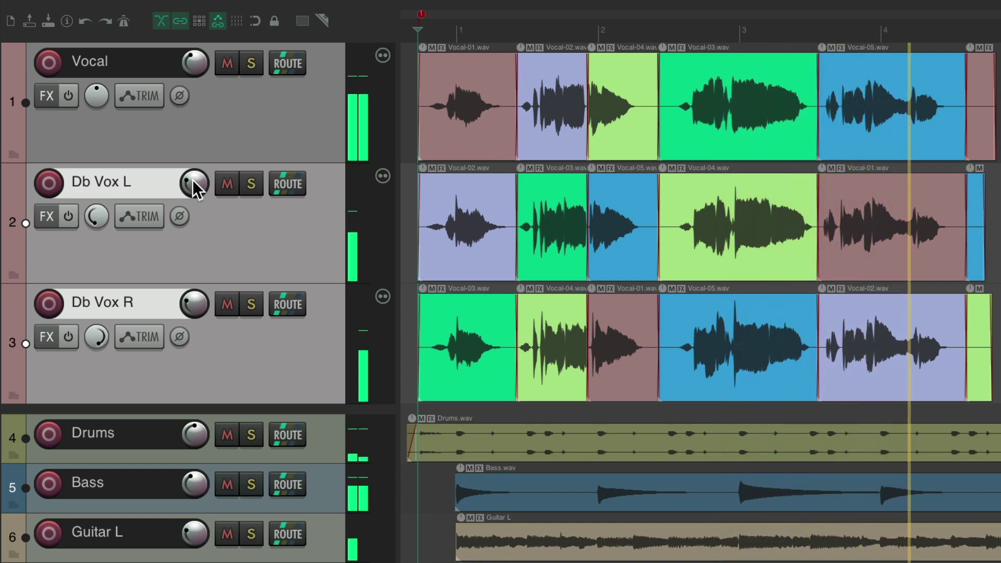
key("space")
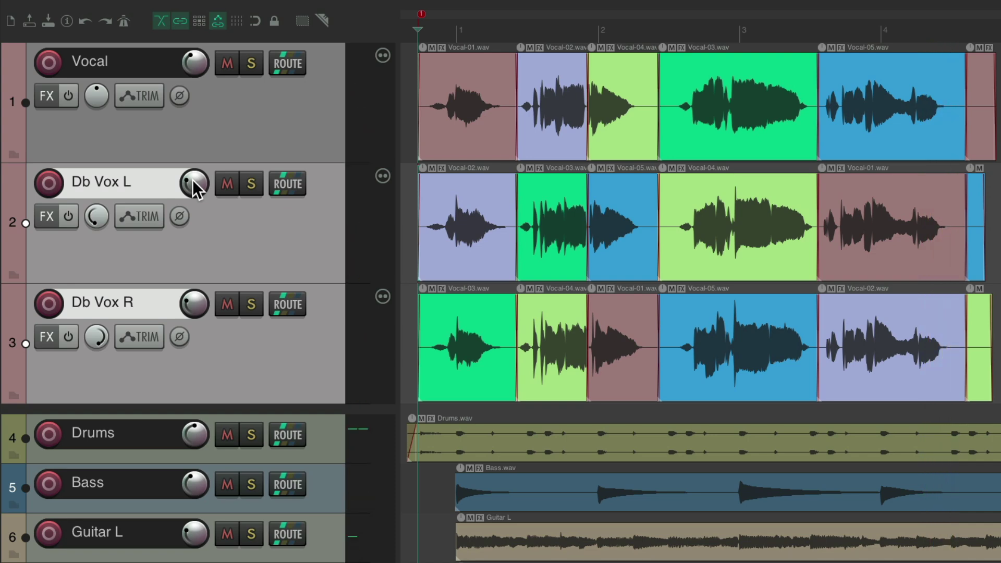